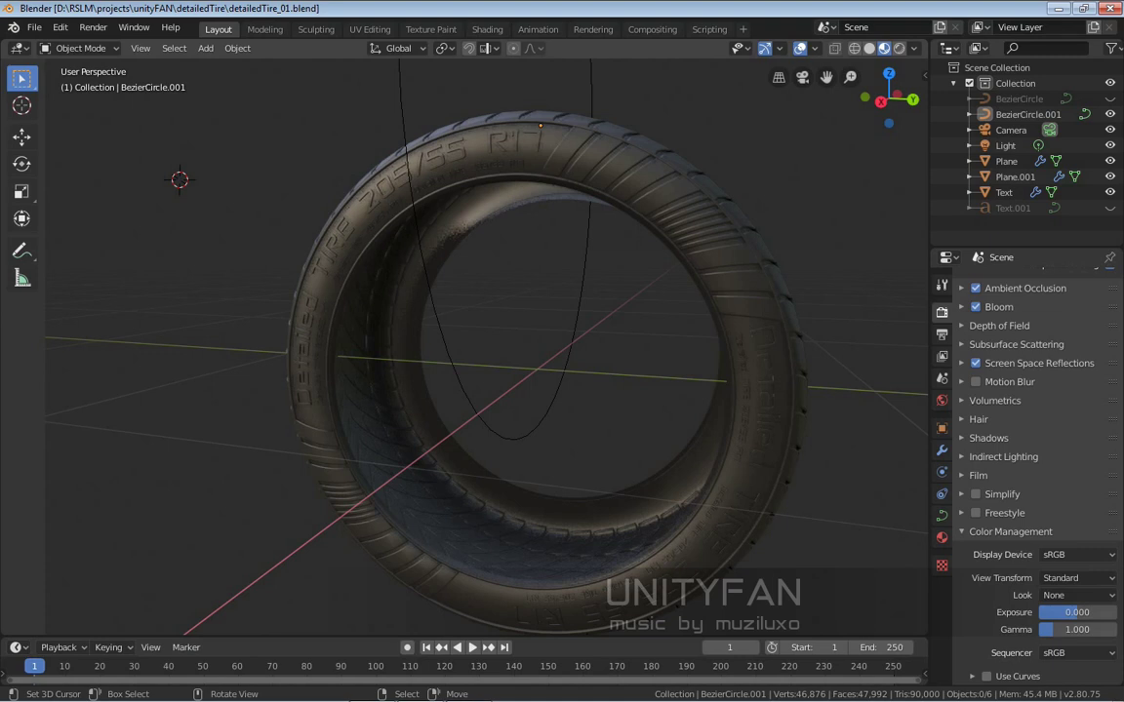
# Step: Examine the detailed tire's sidewall lettering and tread from different angles and distances
pyautogui.moveTo(546, 371); pyautogui.dragTo(509, 406, button='middle')
pyautogui.scroll(-3, 530, 354)
pyautogui.scroll(1, 499, 375)
pyautogui.scroll(2, 483, 412)
pyautogui.scroll(-2, 546, 399)
pyautogui.scroll(1, 509, 406)
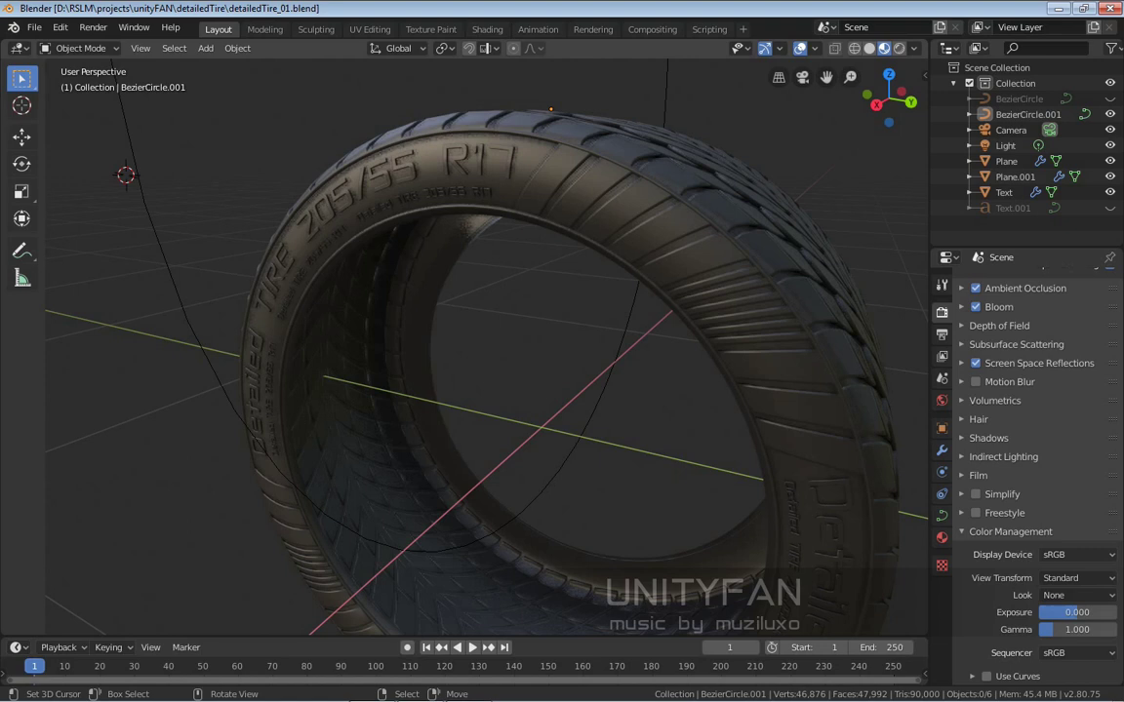
pyautogui.scroll(-3, 464, 346)
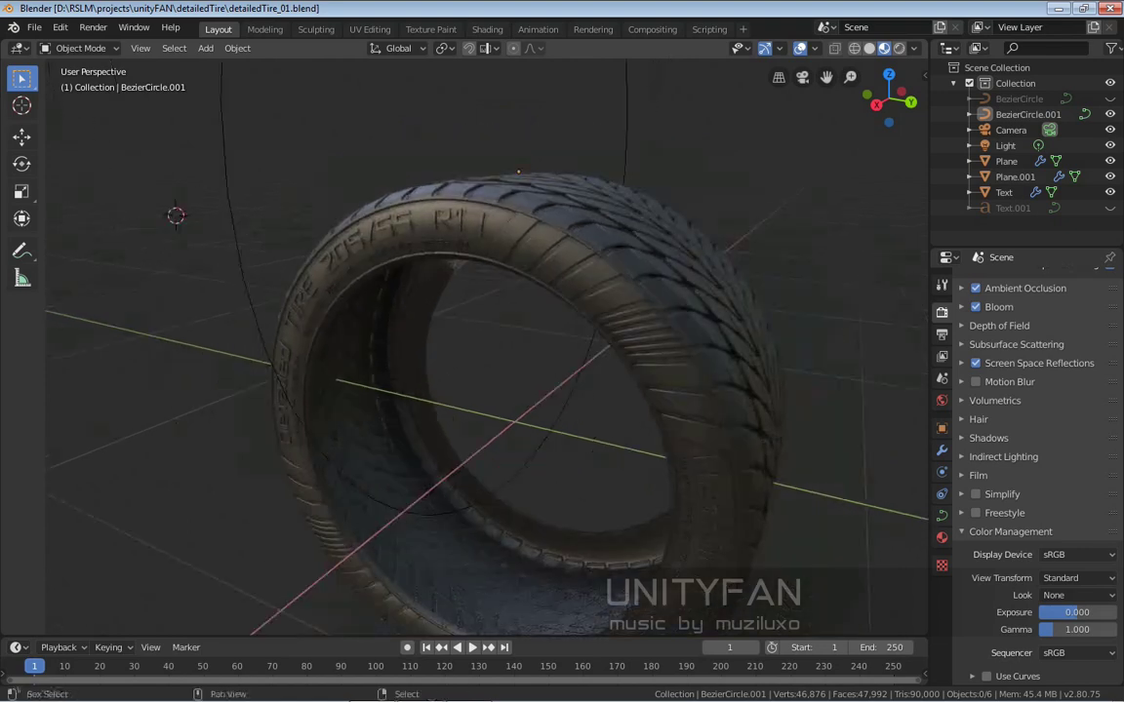
pyautogui.keyDown('shift'); pyautogui.moveTo(468, 371); pyautogui.dragTo(493, 357, button='middle'); pyautogui.keyUp('shift')
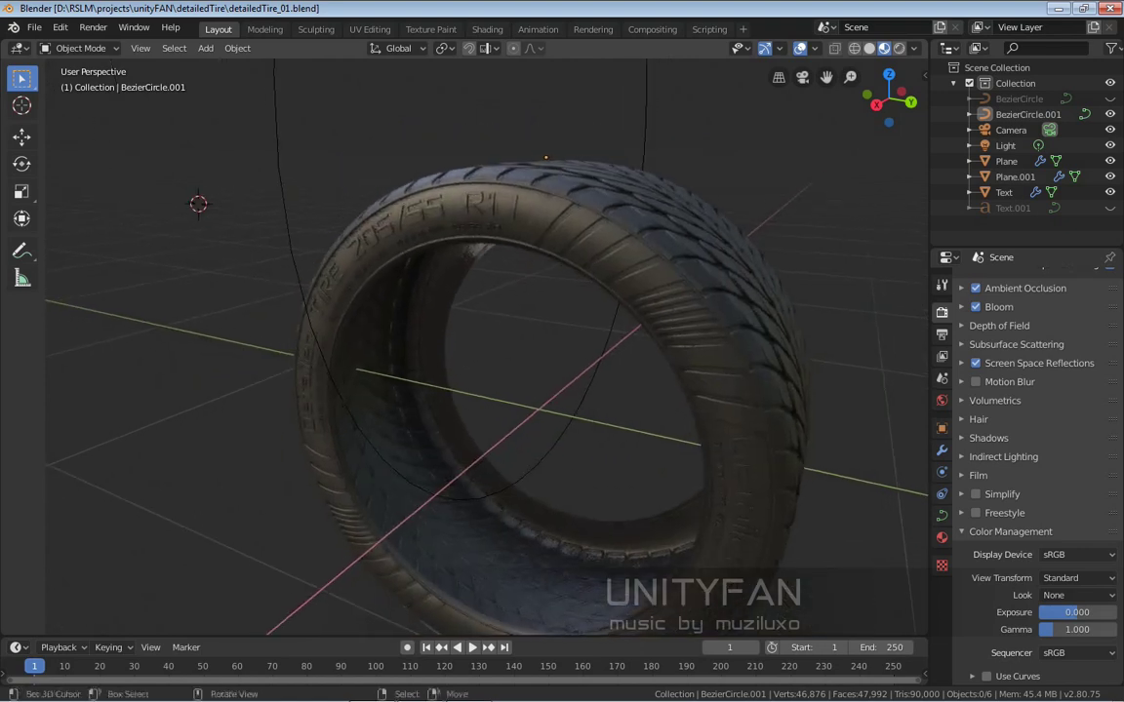
# Step: Reset the 3D cursor to the world origin and add a plane mesh there at the tire's center
pyautogui.hotkey('shift', 'c')
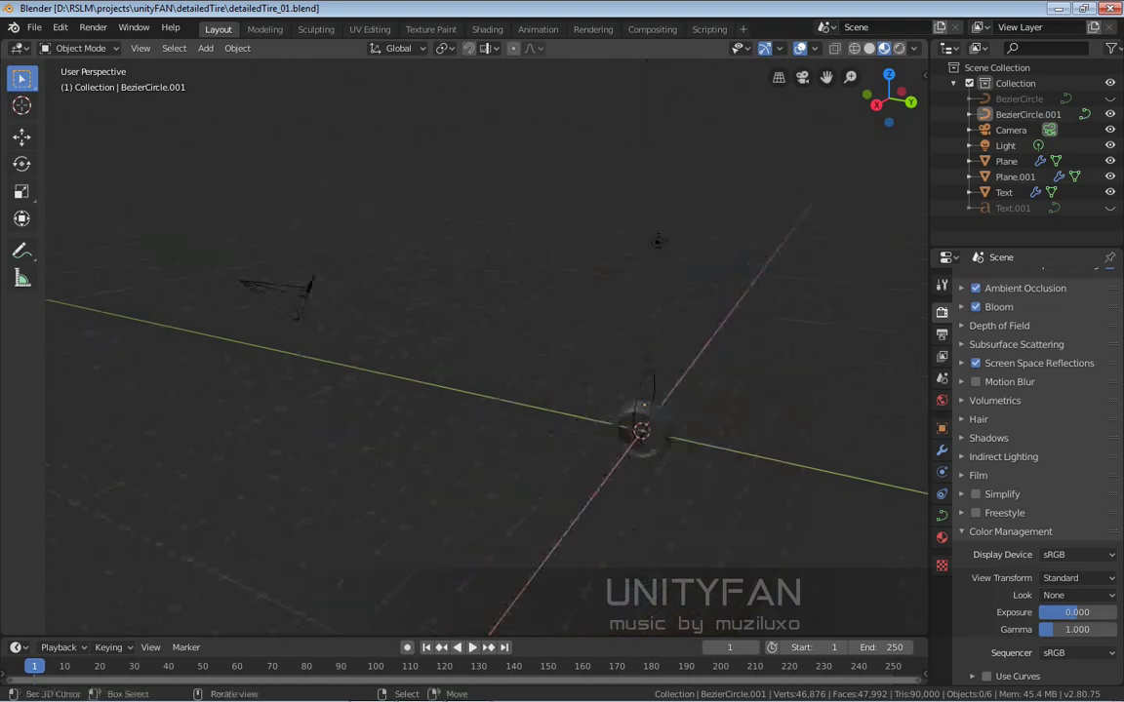
pyautogui.keyDown('shift'); pyautogui.moveTo(640, 411); pyautogui.dragTo(553, 372, button='middle'); pyautogui.keyUp('shift')
pyautogui.scroll(3, 553, 373)
pyautogui.rightClick(553, 372)
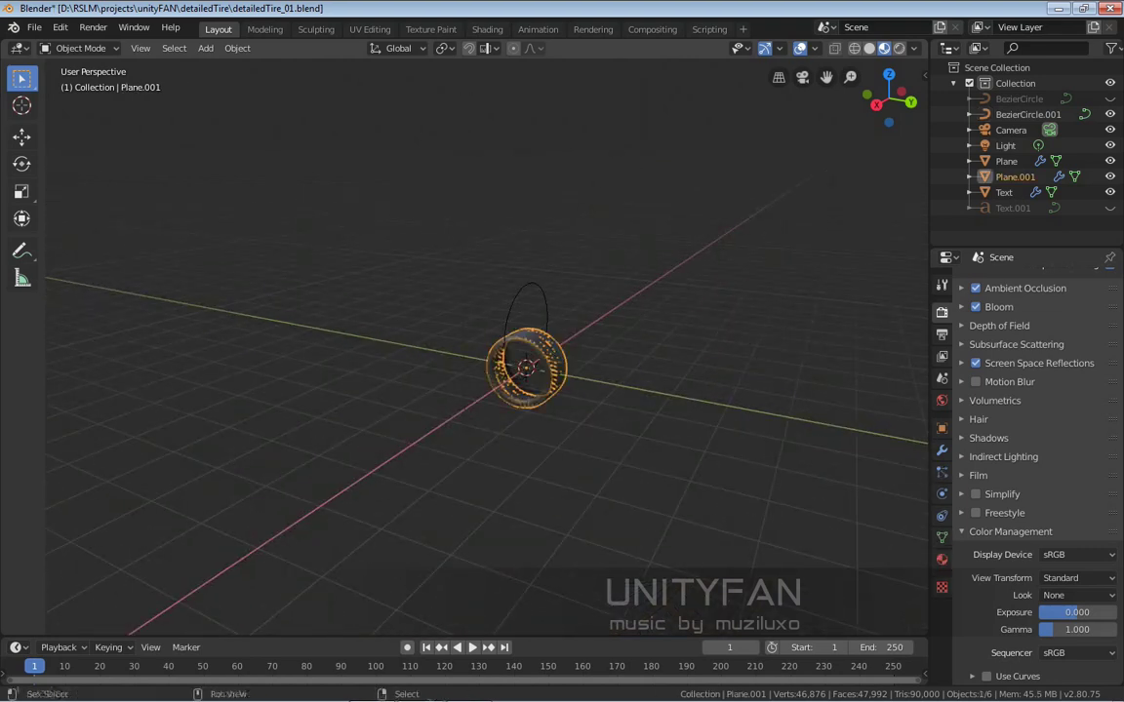
pyautogui.hotkey('shift', 'a')
pyautogui.moveTo(512, 372)
pyautogui.click(634, 372)
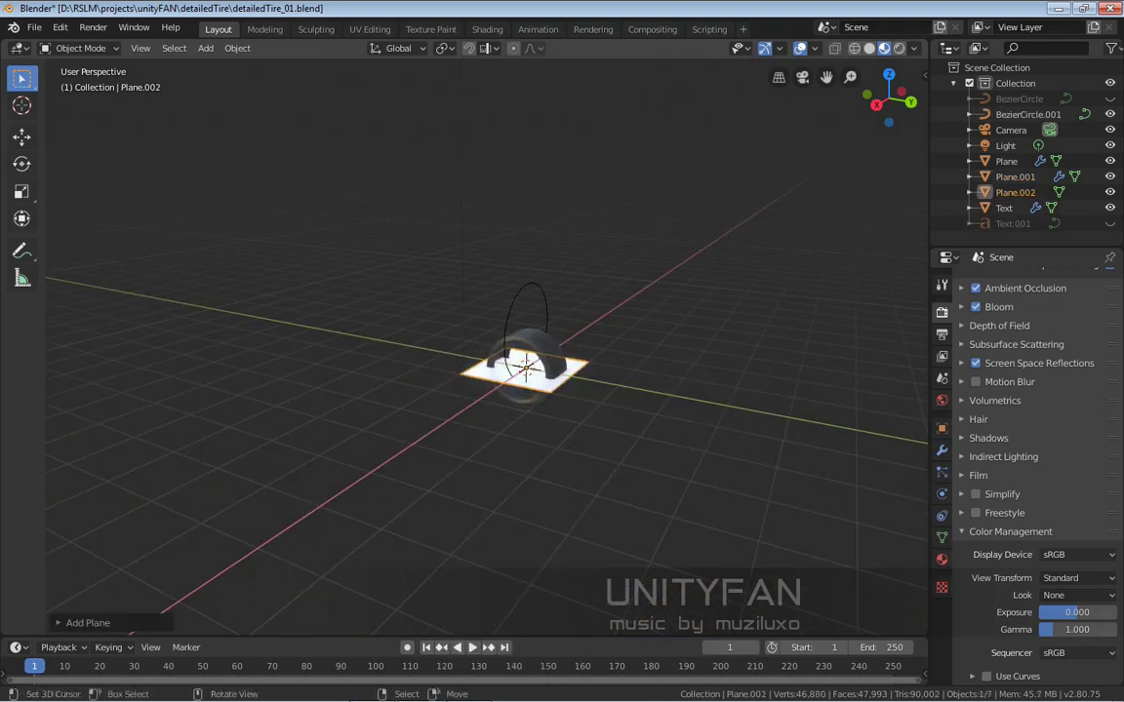
pyautogui.press('s')
pyautogui.press('KP_Decimal')
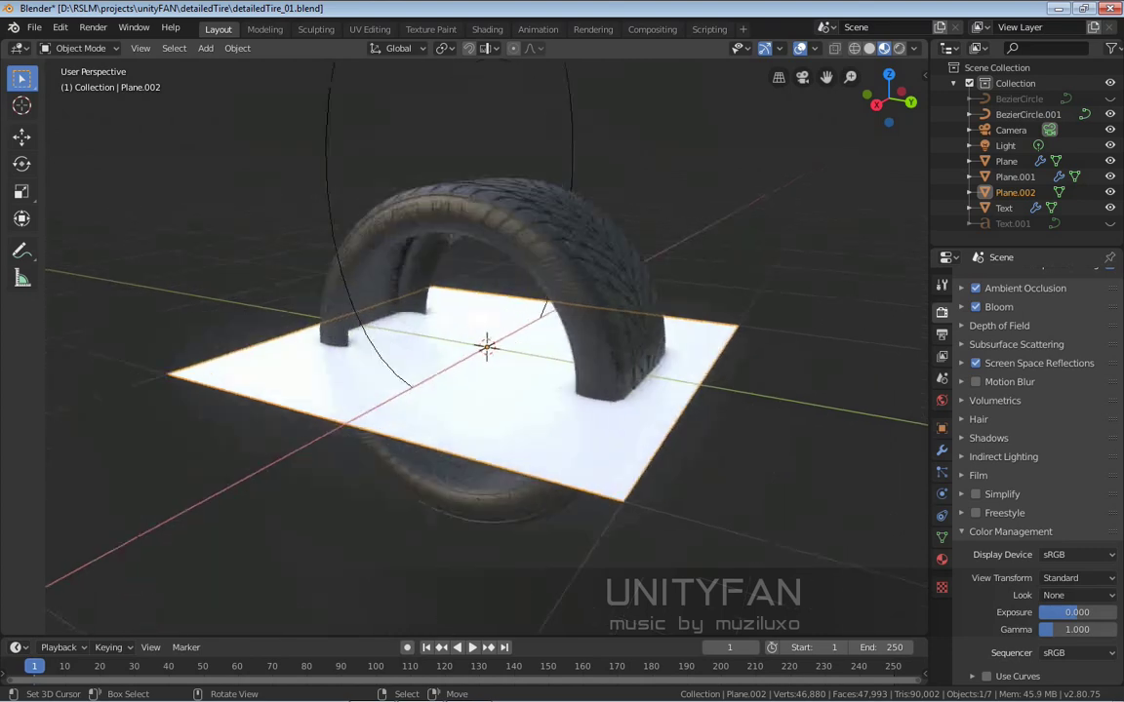
# Step: Rotate the new plane upright about the Y axis so it lies parallel to the tire's sidewall
pyautogui.moveTo(604, 373); pyautogui.dragTo(554, 389, button='middle')
pyautogui.click(22, 164)
pyautogui.moveTo(419, 351); pyautogui.dragTo(478, 339, button='middle')
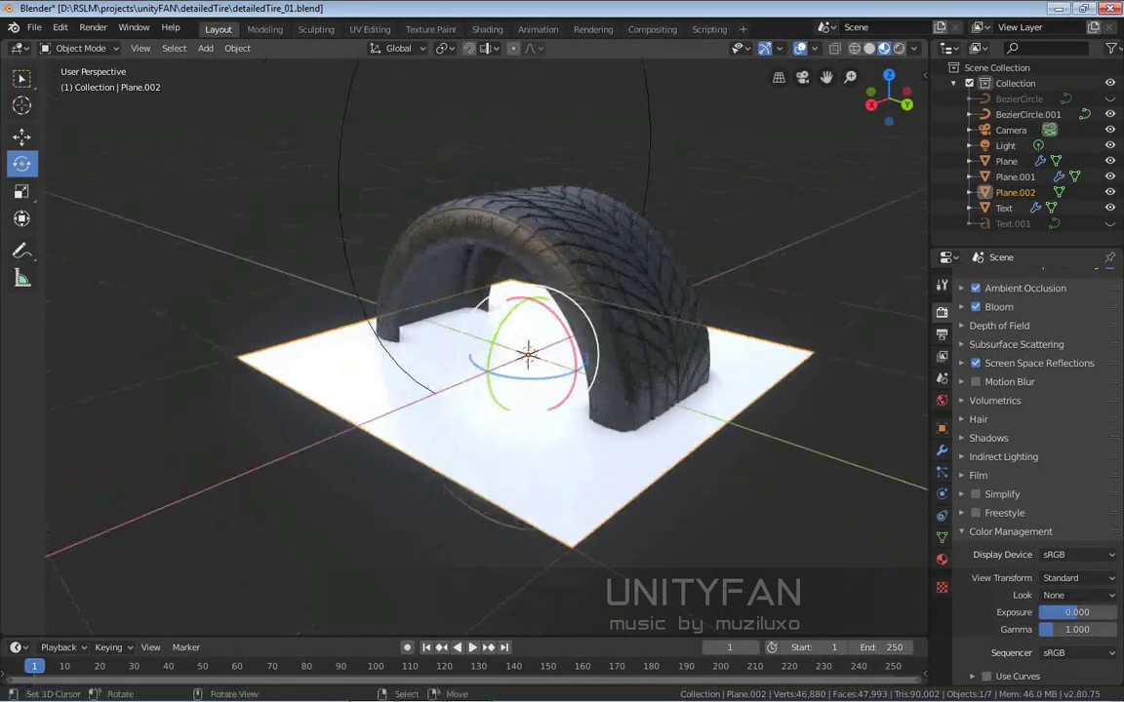
pyautogui.moveTo(502, 319); pyautogui.dragTo(470, 380)
# Step: Move the upright plane along the X axis until it stands clear in front of the tire's sidewall
pyautogui.click(21, 136)
pyautogui.keyDown('shift'); pyautogui.moveTo(444, 380); pyautogui.dragTo(487, 359, button='middle'); pyautogui.keyUp('shift')
pyautogui.moveTo(542, 358); pyautogui.dragTo(303, 444)
pyautogui.moveTo(322, 439); pyautogui.dragTo(420, 430, button='middle')
# Step: In Edit Mode with wireframe shading, scale the plane's mesh to about 0.795 so it closely frames the tire's outline in right orthographic view
pyautogui.press('KP_3')
pyautogui.press('KP_5')
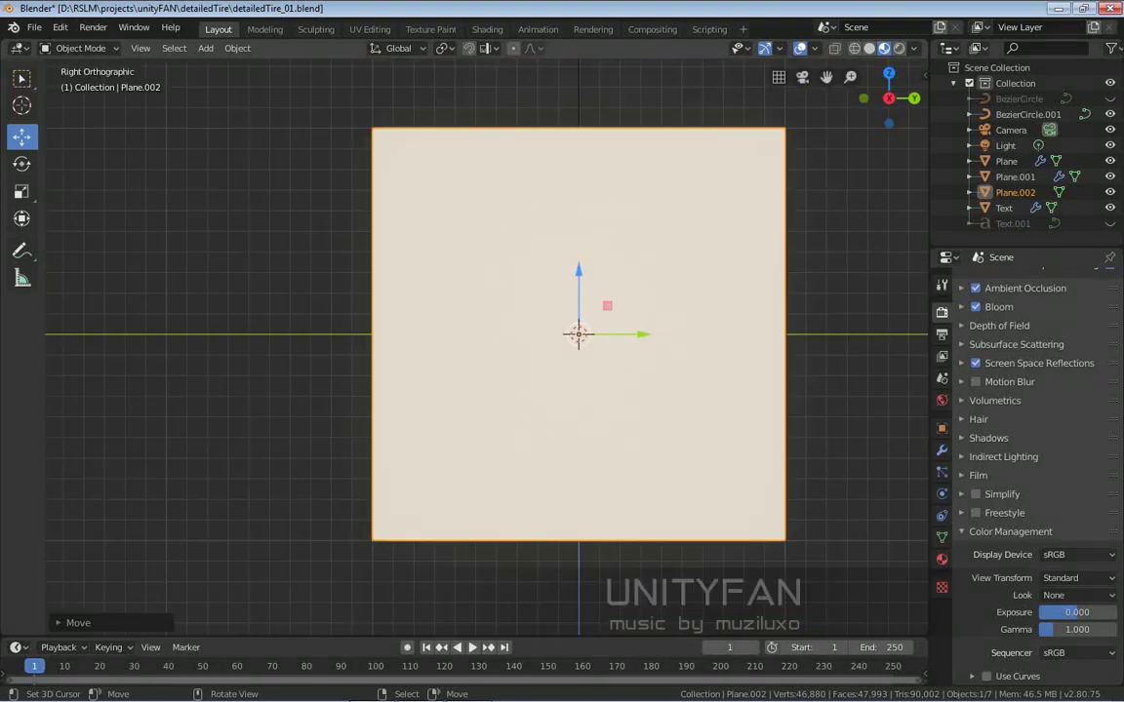
pyautogui.press('Tab')
pyautogui.press('z')
pyautogui.click(375, 363)
pyautogui.keyDown('shift'); pyautogui.moveTo(376, 362); pyautogui.dragTo(369, 362, button='middle'); pyautogui.keyUp('shift')
pyautogui.scroll(2, 827, 405)
pyautogui.keyDown('shift'); pyautogui.moveTo(827, 404); pyautogui.dragTo(800, 456, button='middle'); pyautogui.keyUp('shift')
pyautogui.press('s')
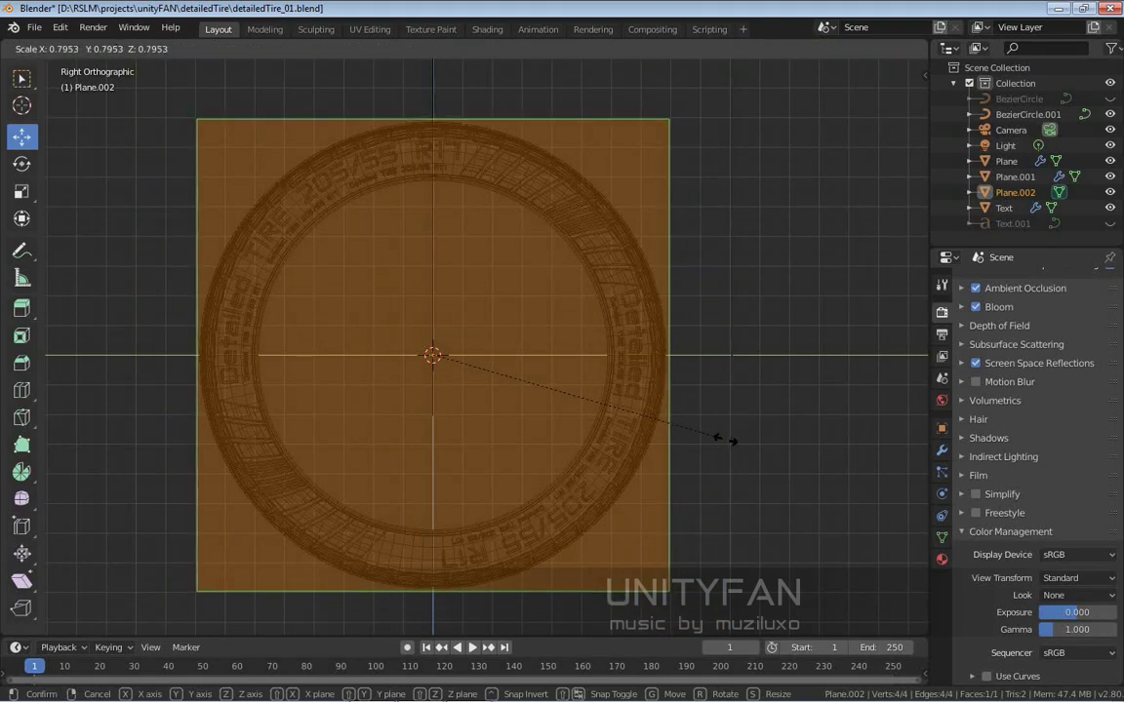
pyautogui.click(724, 439)
# Step: Return the plane to Object Mode and switch the perspective viewport back to shaded material preview
pyautogui.press('KP_5')
pyautogui.scroll(-4, 725, 440)
pyautogui.moveTo(725, 440); pyautogui.dragTo(580, 475, button='middle')
pyautogui.press('Tab')
pyautogui.moveTo(512, 394)
pyautogui.mouseDown(button='middle')
pyautogui.moveTo(562, 396)
pyautogui.moveTo(542, 372)
pyautogui.moveTo(585, 385)
pyautogui.mouseUp(button='middle')
pyautogui.press('z')
pyautogui.click(562, 478)
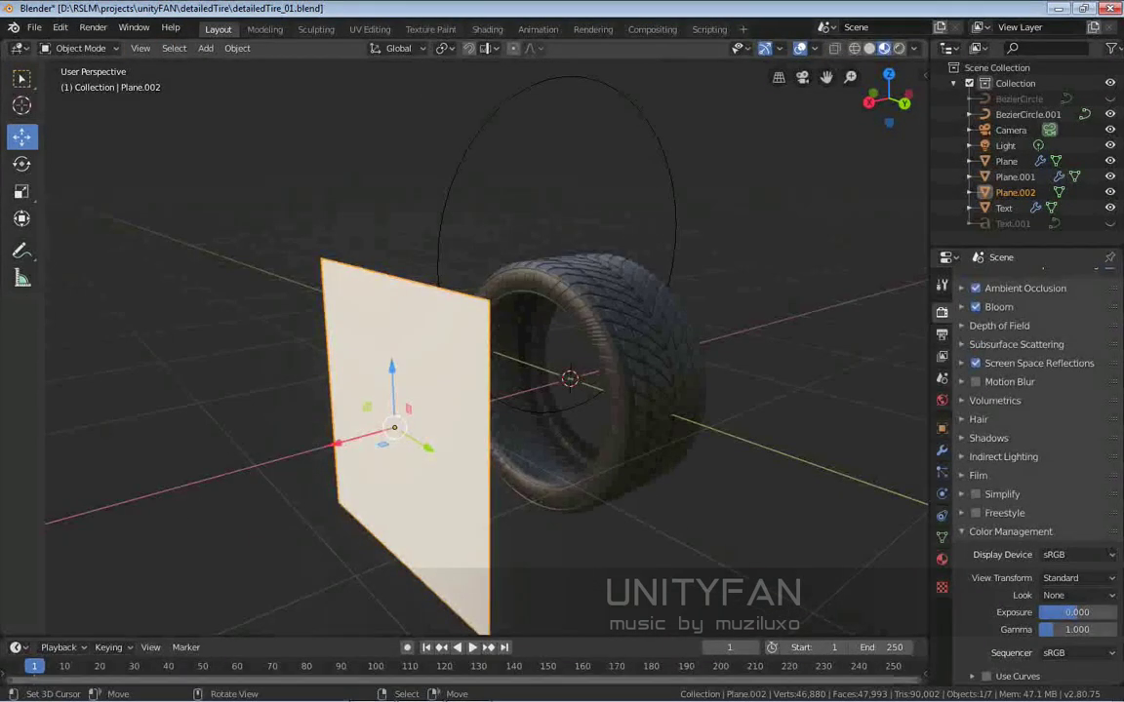
# Step: Create a new material on the plane in front of the tire
pyautogui.click(941, 559)
pyautogui.keyDown('shift'); pyautogui.moveTo(761, 439); pyautogui.dragTo(806, 429, button='middle'); pyautogui.keyUp('shift')
pyautogui.click(1056, 348)
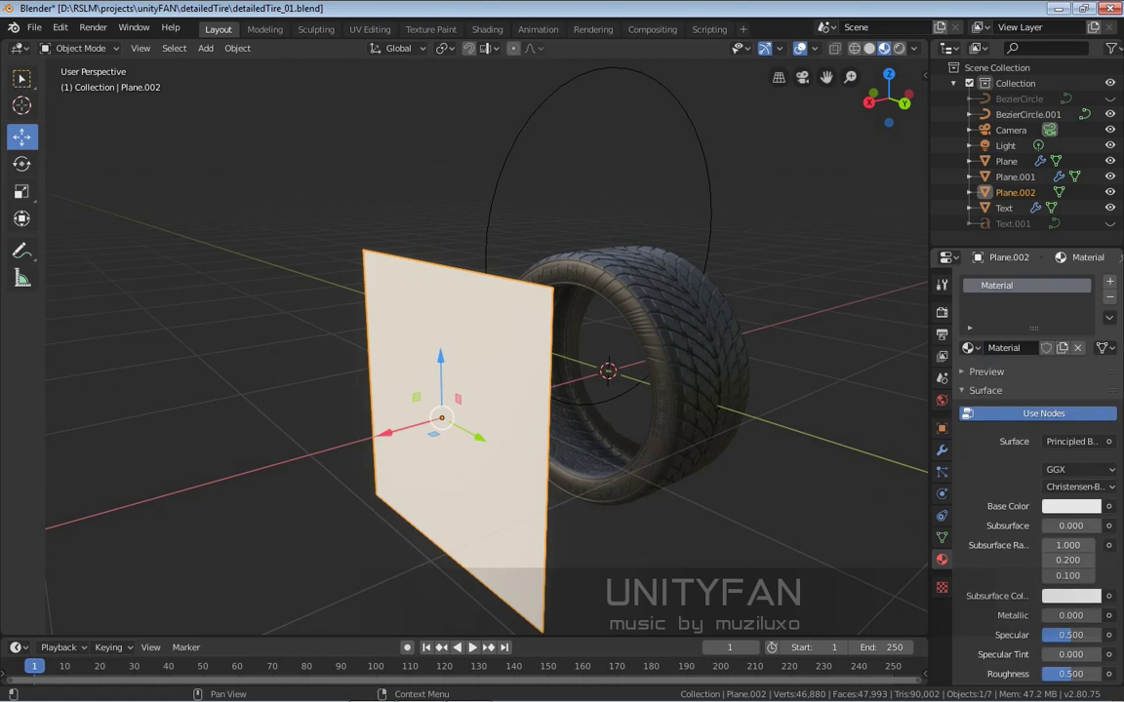
# Step: Split the 3D viewport into two areas, turn one into a Shader Editor and collapse its sidebar
pyautogui.keyDown('shift'); pyautogui.moveTo(771, 283); pyautogui.dragTo(827, 271, button='middle'); pyautogui.keyUp('shift')
pyautogui.moveTo(925, 43); pyautogui.dragTo(419, 46)
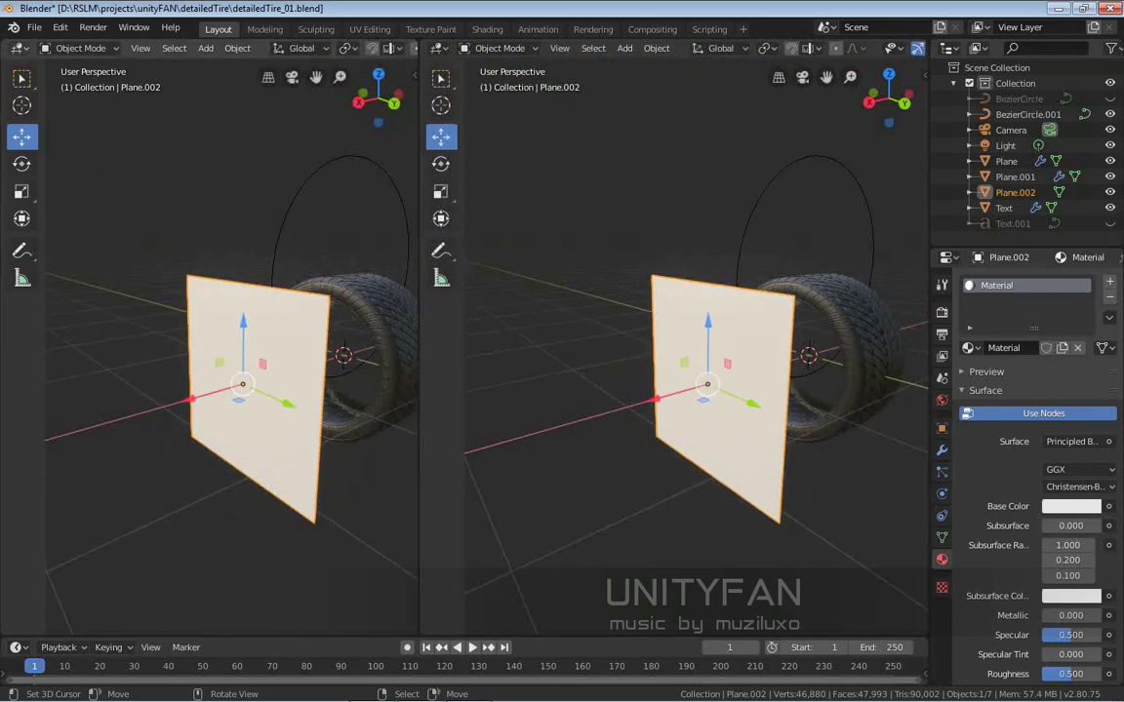
pyautogui.click(19, 48)
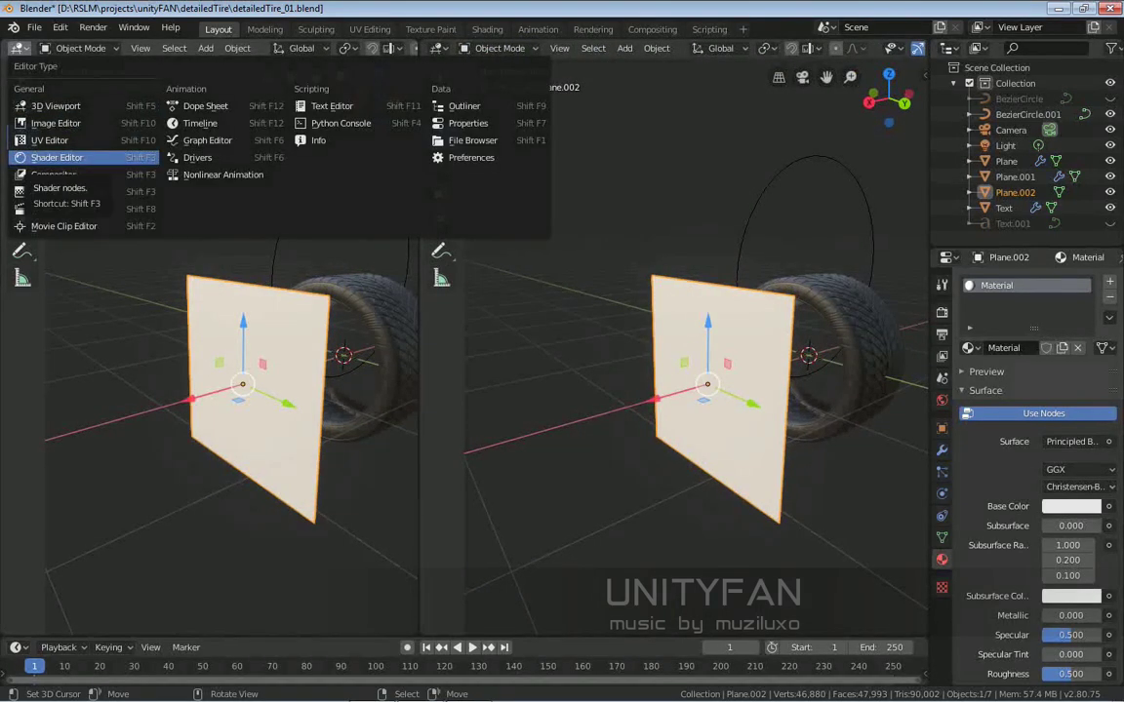
pyautogui.click(56, 157)
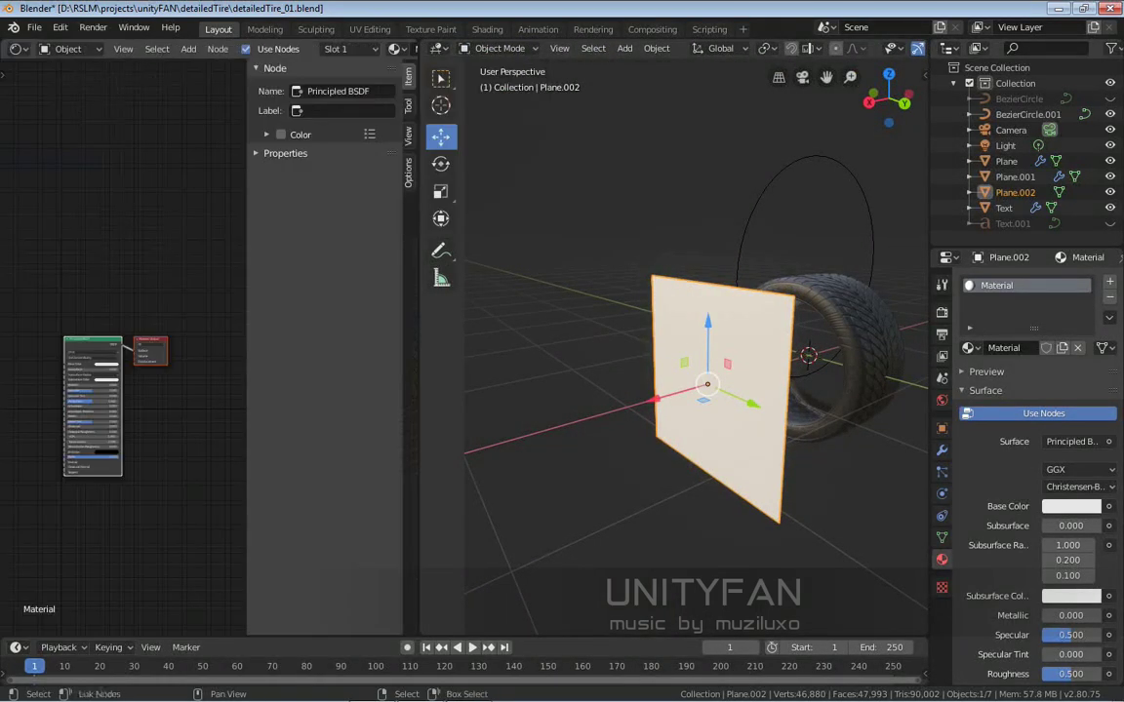
pyautogui.moveTo(245, 347); pyautogui.dragTo(408, 346)
# Step: Add an Image Texture node to the plane's material and place it beside the Principled BSDF node
pyautogui.scroll(6, 208, 346)
pyautogui.moveTo(137, 520); pyautogui.dragTo(191, 464, button='middle')
pyautogui.scroll(3, 224, 448)
pyautogui.hotkey('shift', 'a')
pyautogui.moveTo(78, 465)
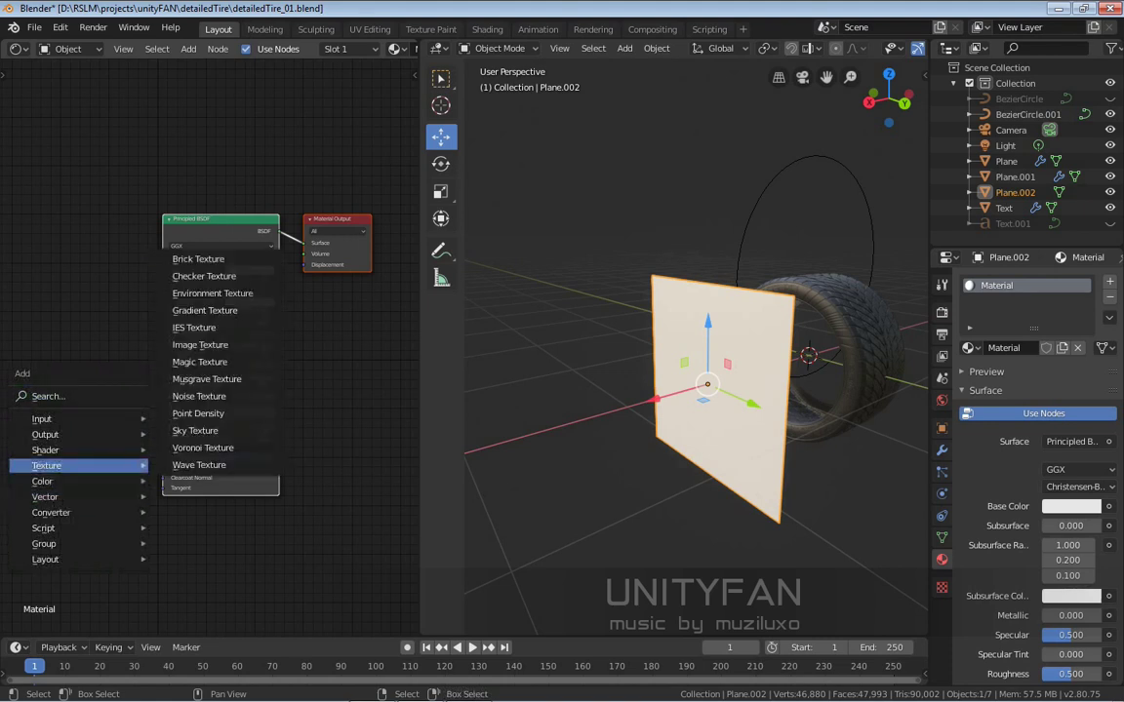
pyautogui.click(200, 344)
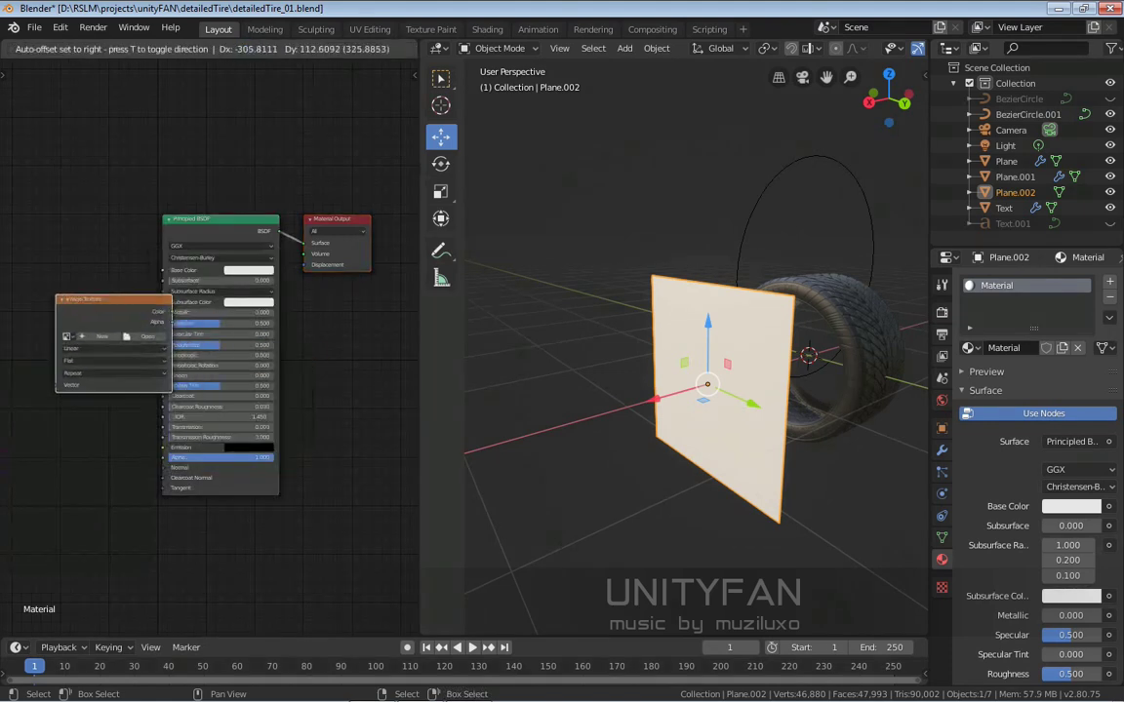
pyautogui.click(73, 292)
pyautogui.moveTo(106, 379); pyautogui.dragTo(283, 384, button='middle')
pyautogui.scroll(4, 213, 349)
pyautogui.scroll(1, 213, 350)
pyautogui.moveTo(220, 319); pyautogui.dragTo(205, 337, button='middle')
pyautogui.scroll(2, 202, 337)
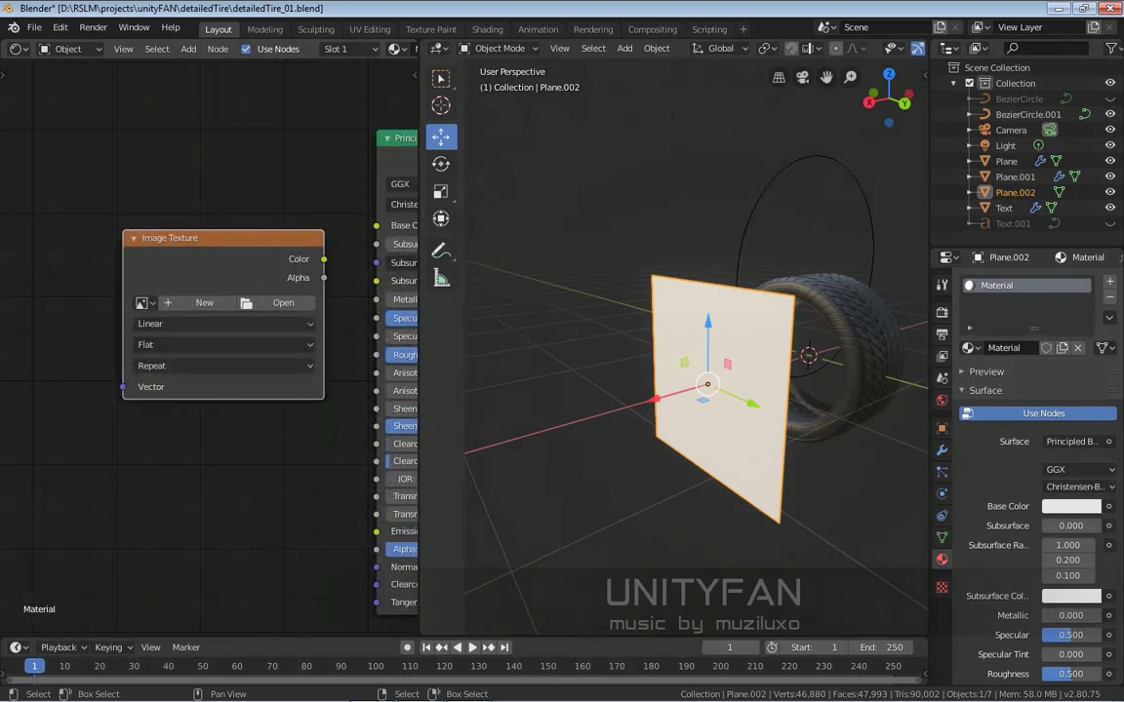
pyautogui.moveTo(223, 387); pyautogui.dragTo(200, 387)
# Step: Create a new blank image named NormalMap in the Image Texture node
pyautogui.click(181, 302)
pyautogui.click(212, 292)
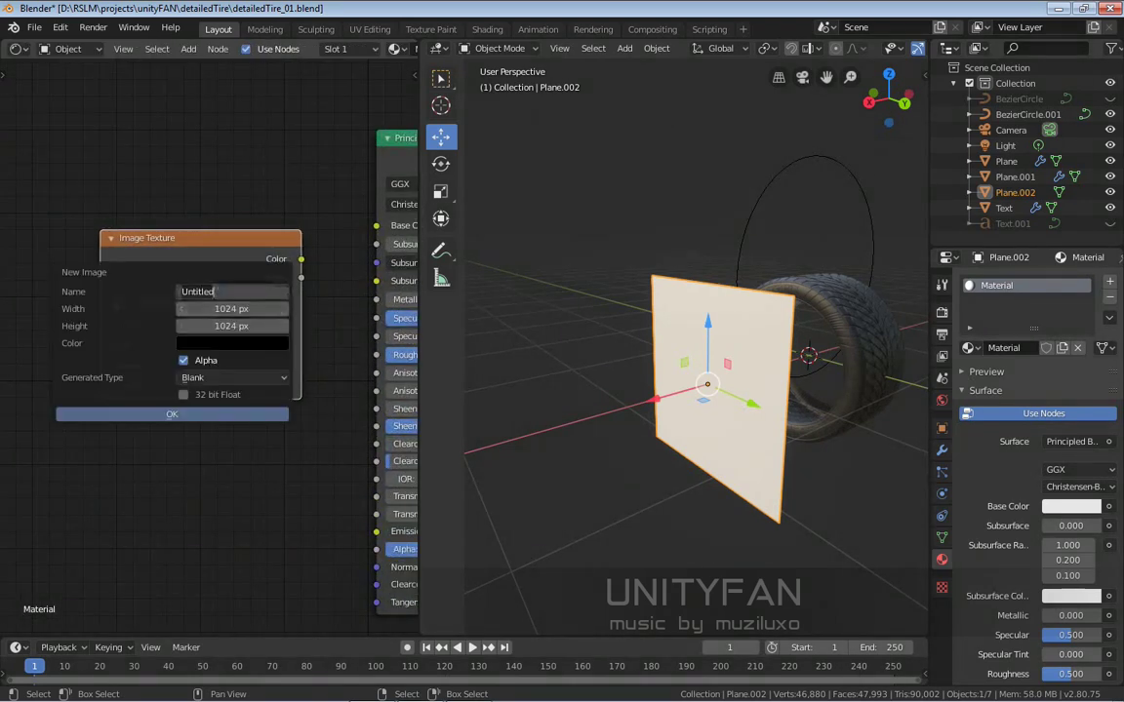
pyautogui.write('nORMALmAP')
pyautogui.press('Home')
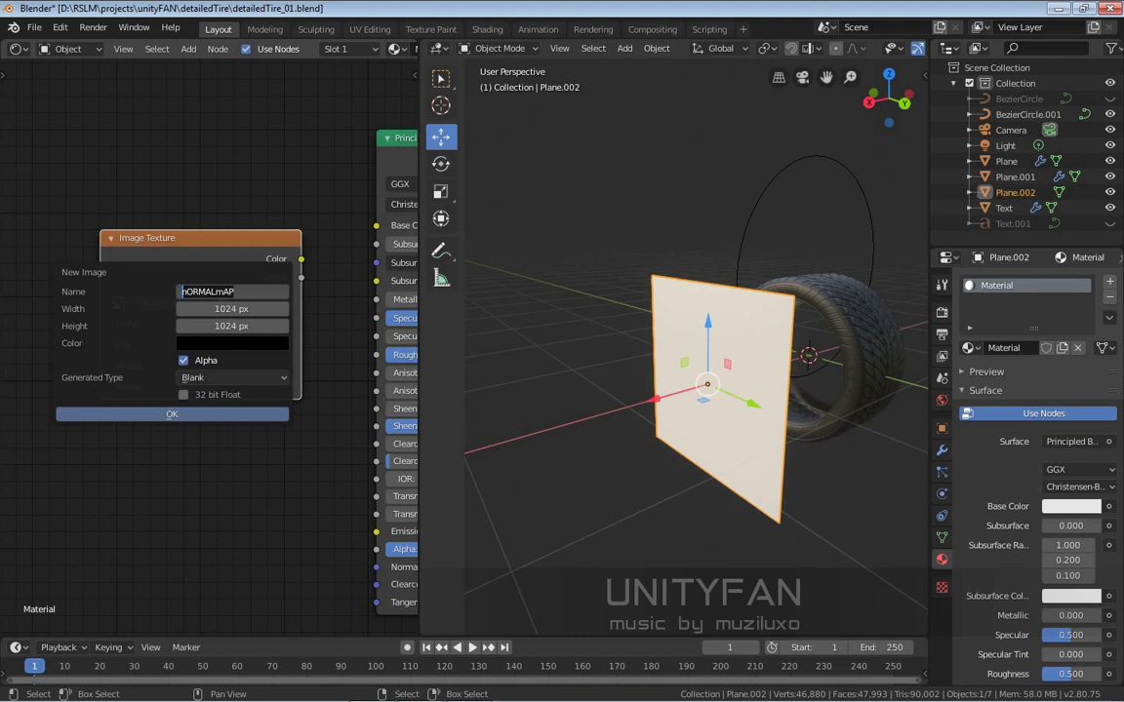
pyautogui.hotkey('ctrl', 'a')
pyautogui.write('NormalMap')
pyautogui.press('Return')
pyautogui.press('Return')
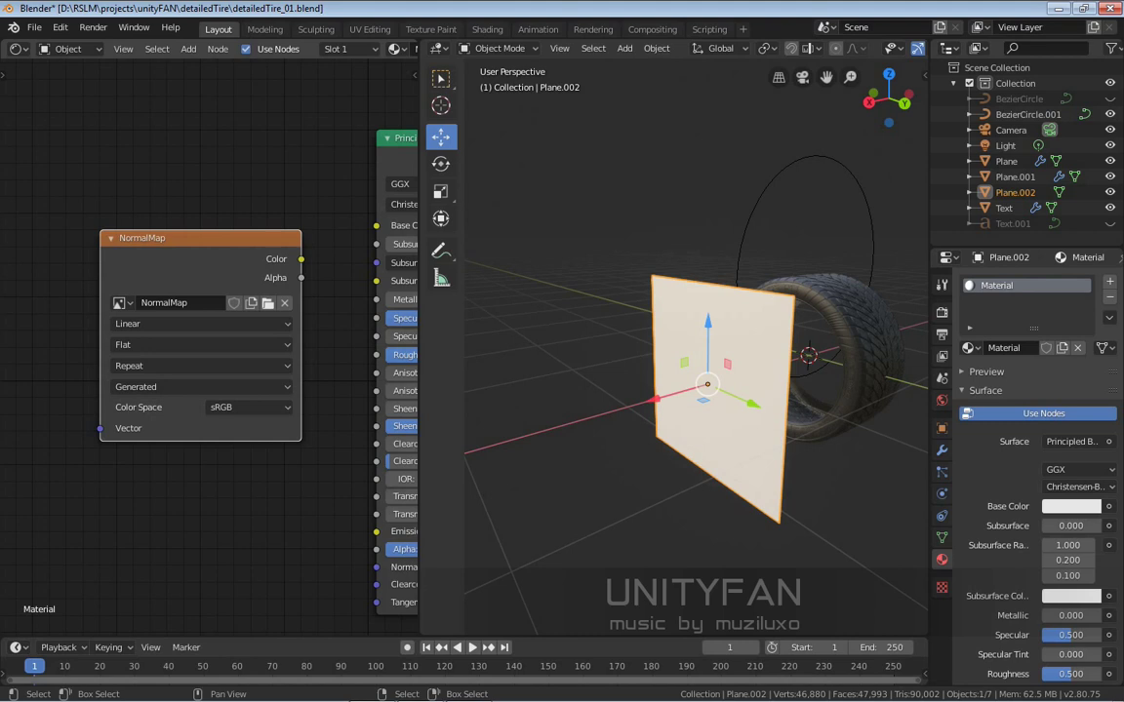
# Step: Connect the NormalMap node's Color output to the Principled BSDF's Base Color, and narrow the Shader Editor to enlarge the 3D viewport
pyautogui.moveTo(336, 331); pyautogui.dragTo(257, 298, button='middle')
pyautogui.moveTo(222, 225); pyautogui.dragTo(298, 191)
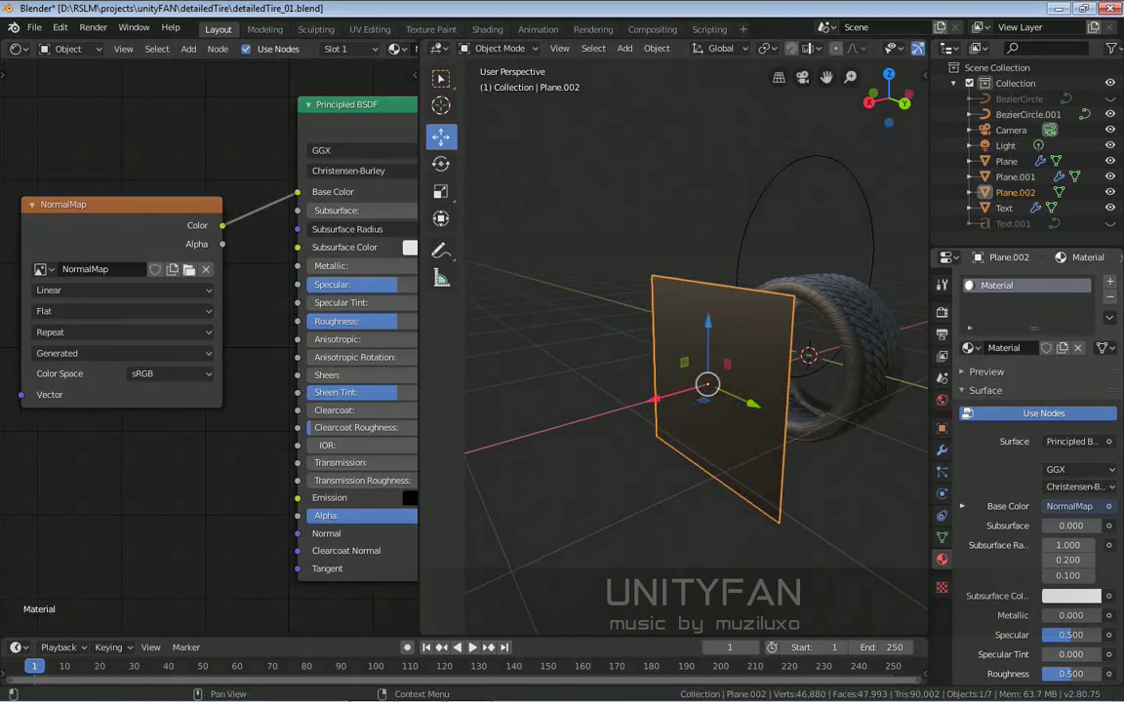
pyautogui.scroll(-1, 1037, 468)
pyautogui.moveTo(419, 351); pyautogui.dragTo(130, 341)
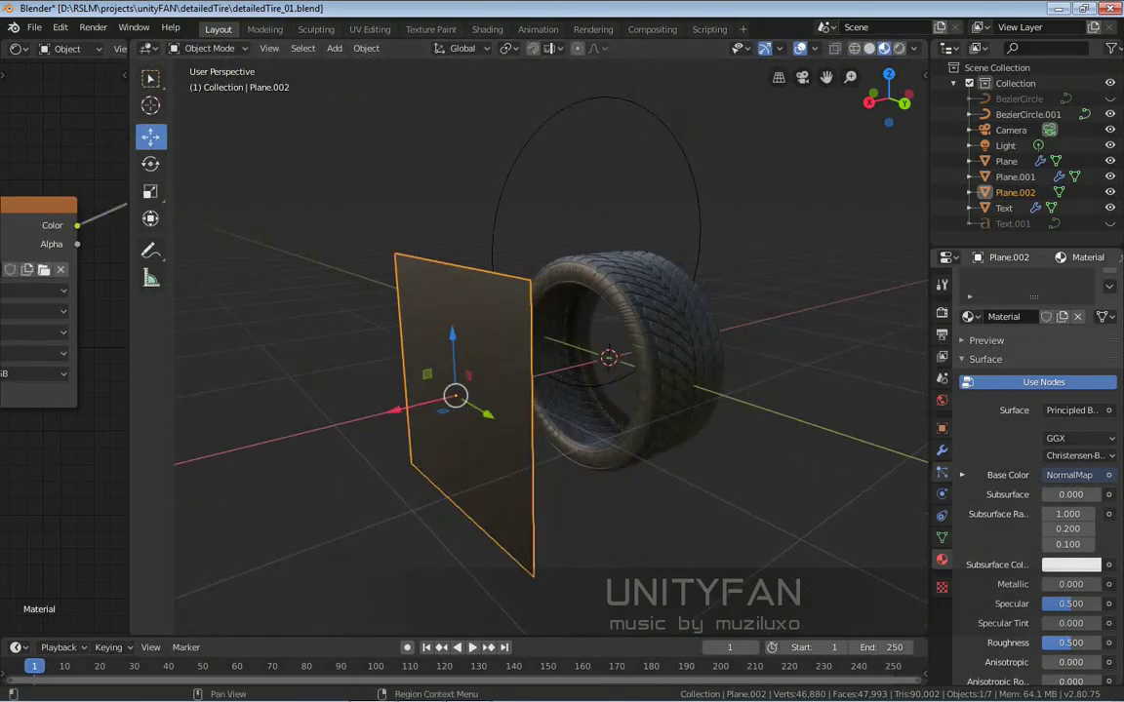
pyautogui.moveTo(488, 390); pyautogui.dragTo(507, 390, button='middle')
# Step: Change the scene's render engine to Cycles
pyautogui.click(941, 312)
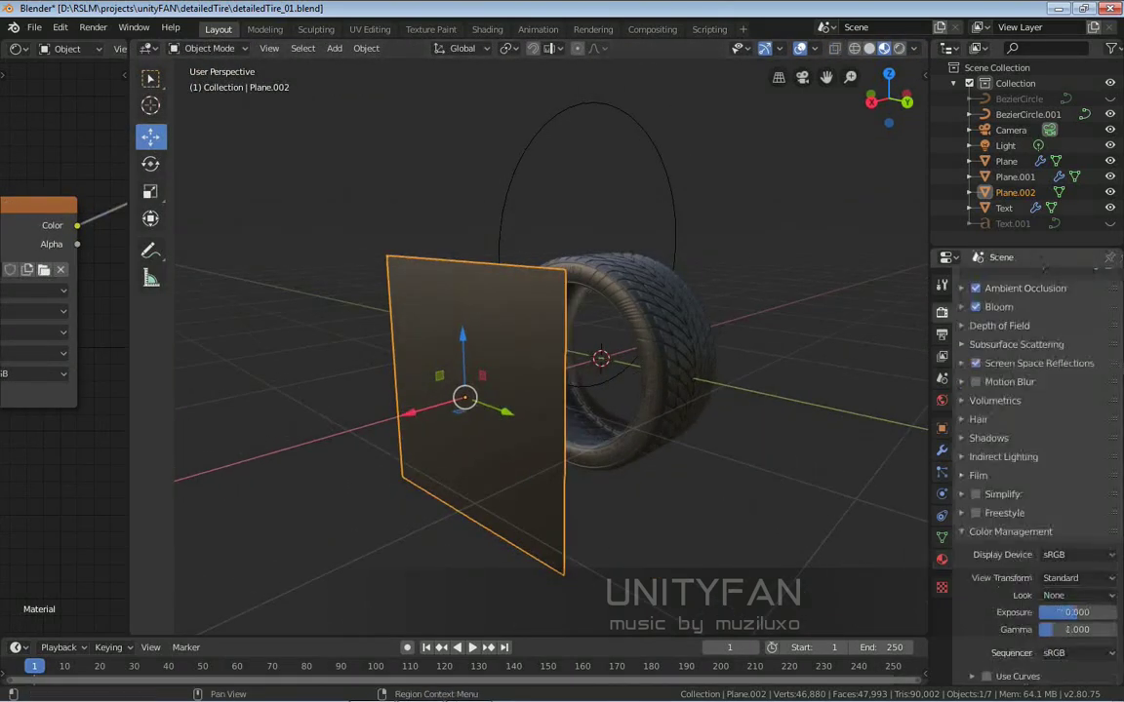
pyautogui.scroll(4, 1034, 439)
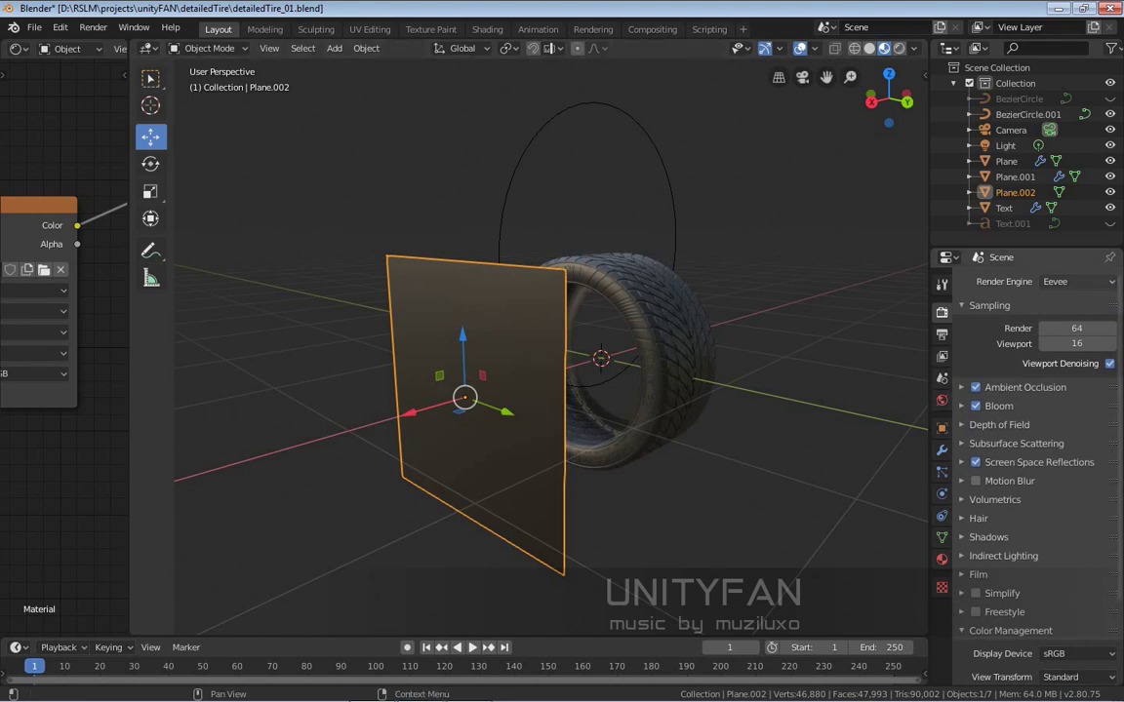
pyautogui.keyDown('shift'); pyautogui.moveTo(551, 351); pyautogui.dragTo(586, 339, button='middle'); pyautogui.keyUp('shift')
pyautogui.scroll(2, 580, 359)
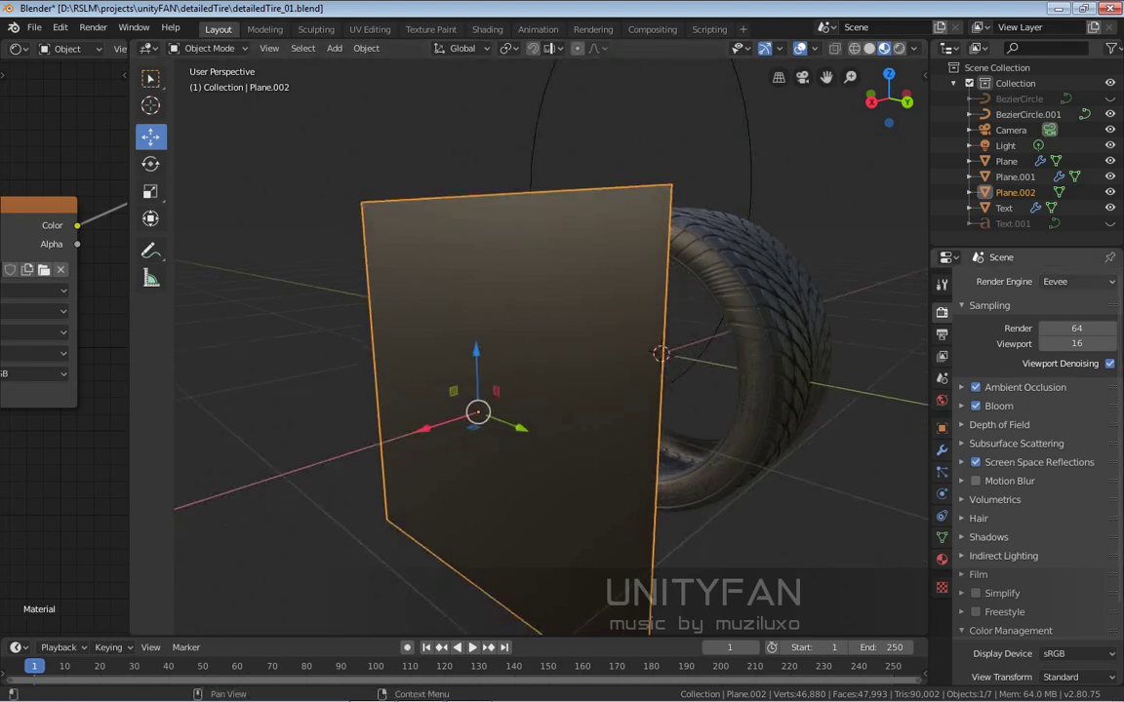
pyautogui.click(1073, 280)
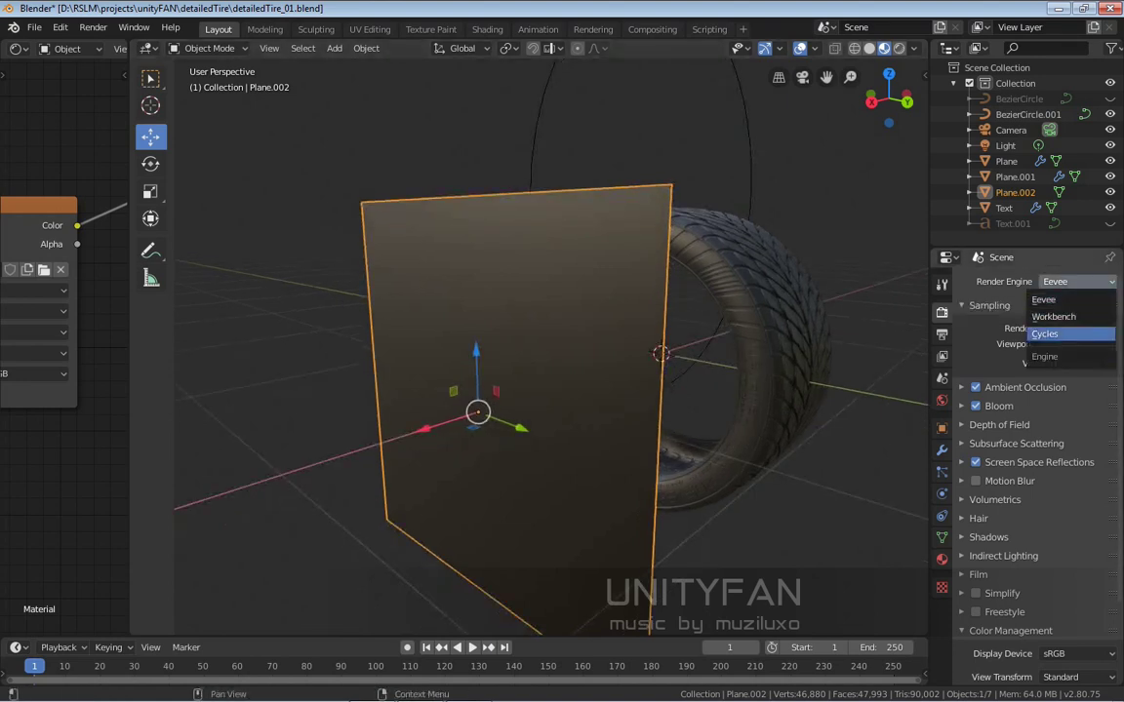
pyautogui.click(1044, 333)
pyautogui.moveTo(621, 376); pyautogui.dragTo(603, 341, button='middle')
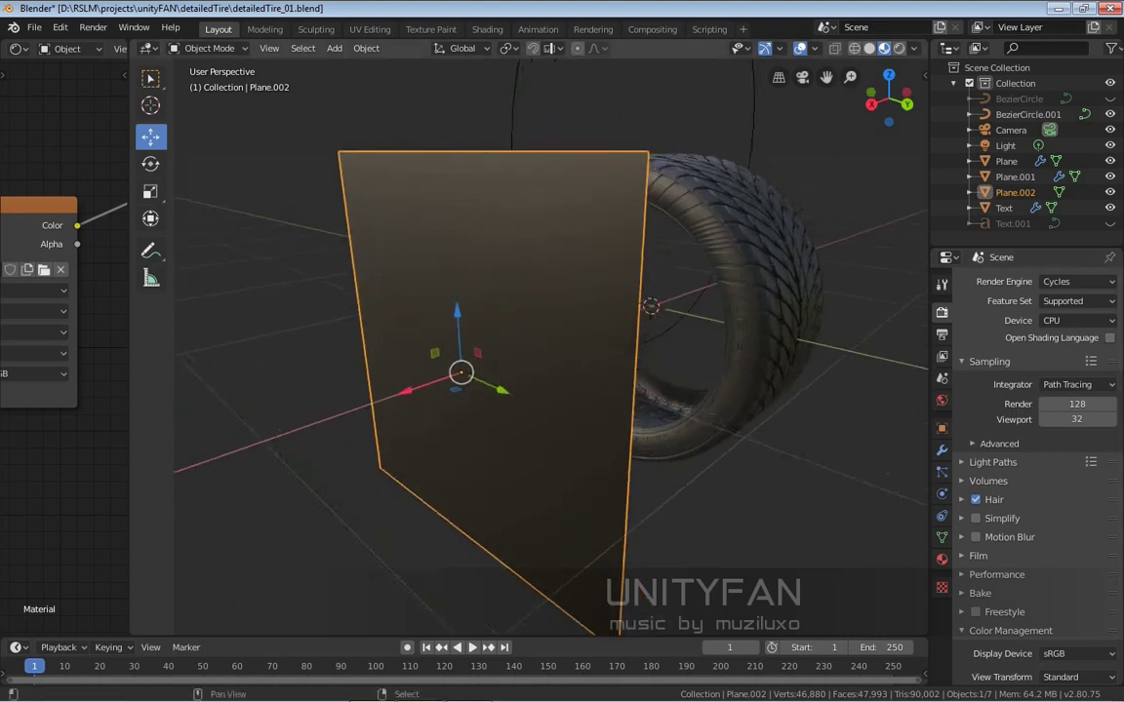
# Step: Expand the Cycles bake settings and set the bake type to Normal
pyautogui.scroll(-1, 1034, 468)
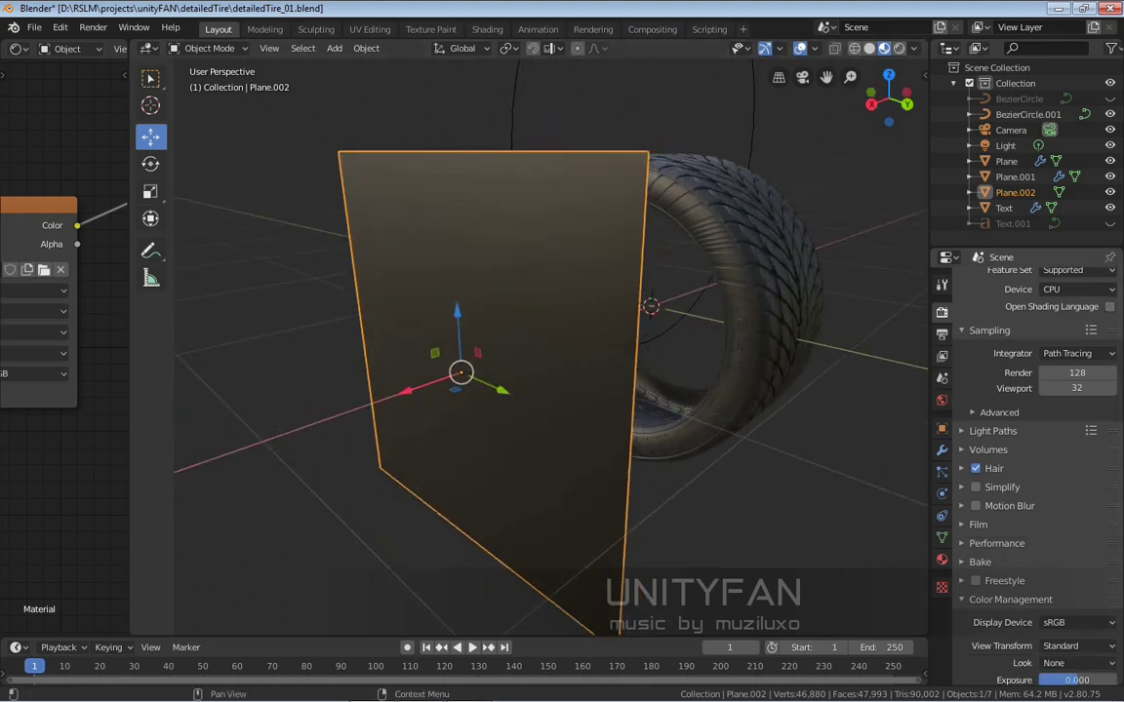
pyautogui.scroll(-2, 1033, 468)
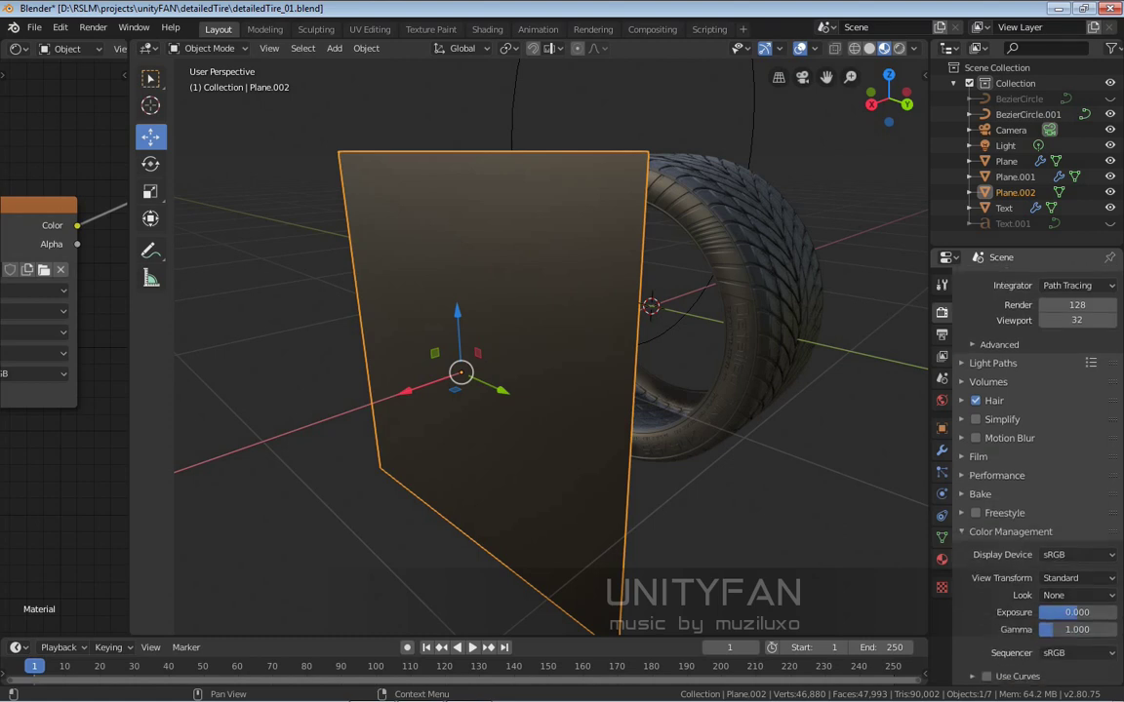
pyautogui.click(979, 494)
pyautogui.click(979, 495)
pyautogui.click(979, 495)
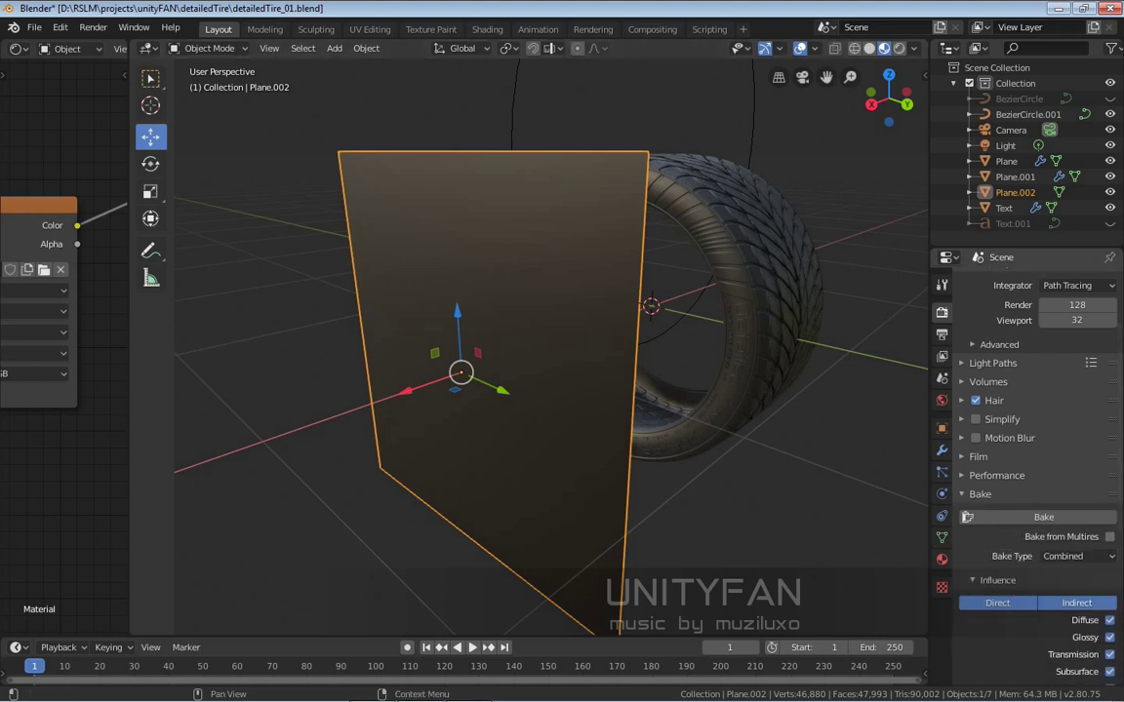
pyautogui.scroll(-1, 1033, 438)
pyautogui.scroll(-1, 1034, 468)
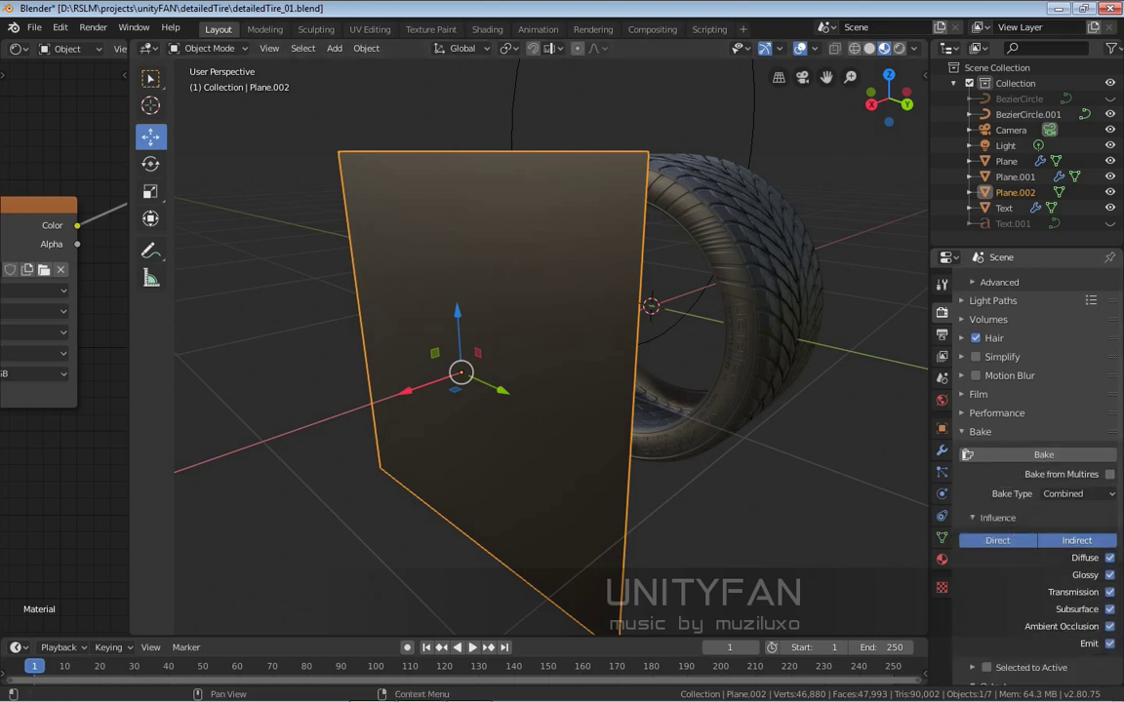
pyautogui.scroll(-1, 1034, 468)
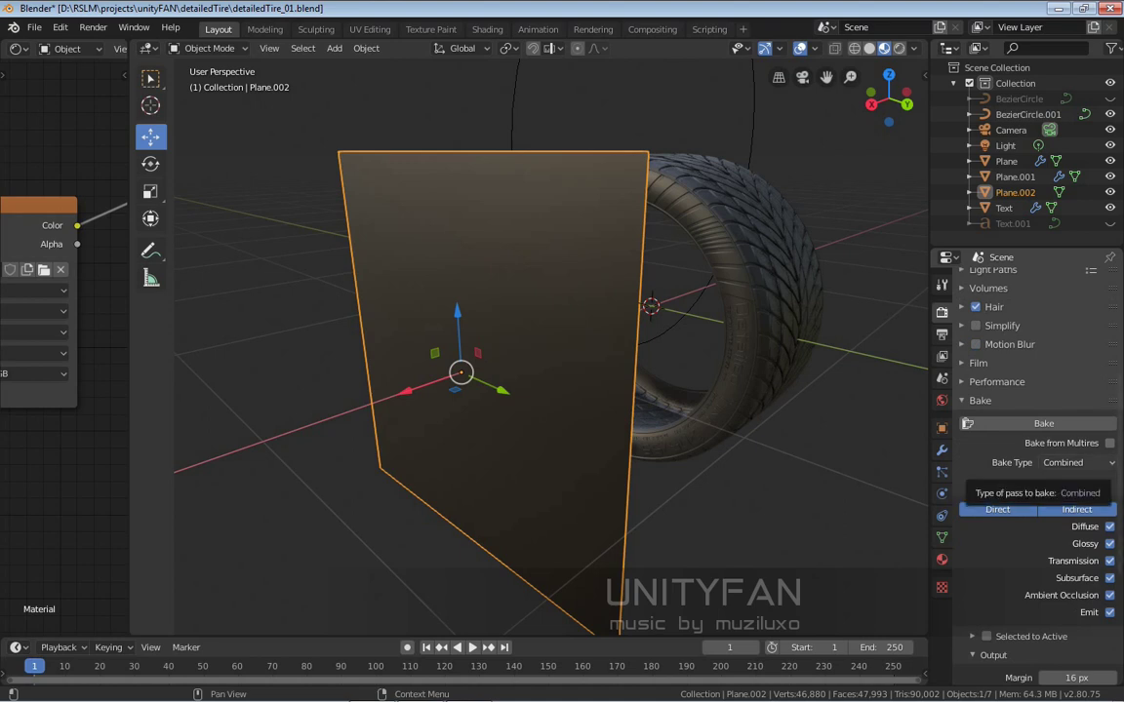
pyautogui.click(1068, 462)
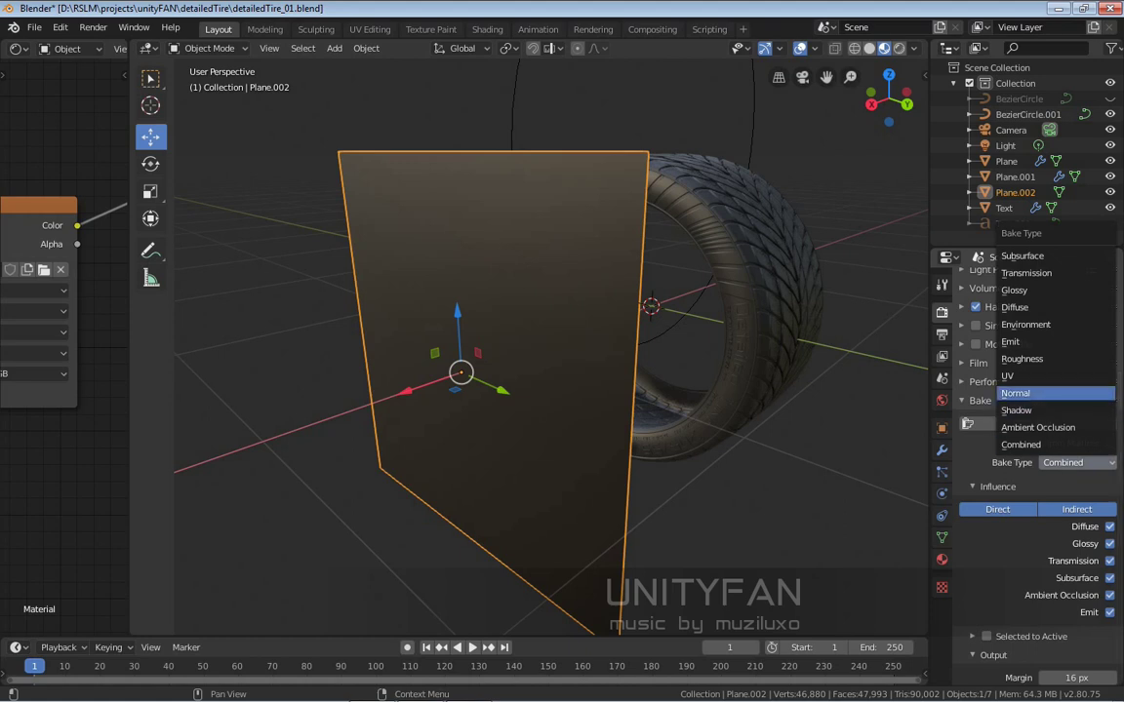
pyautogui.click(1014, 393)
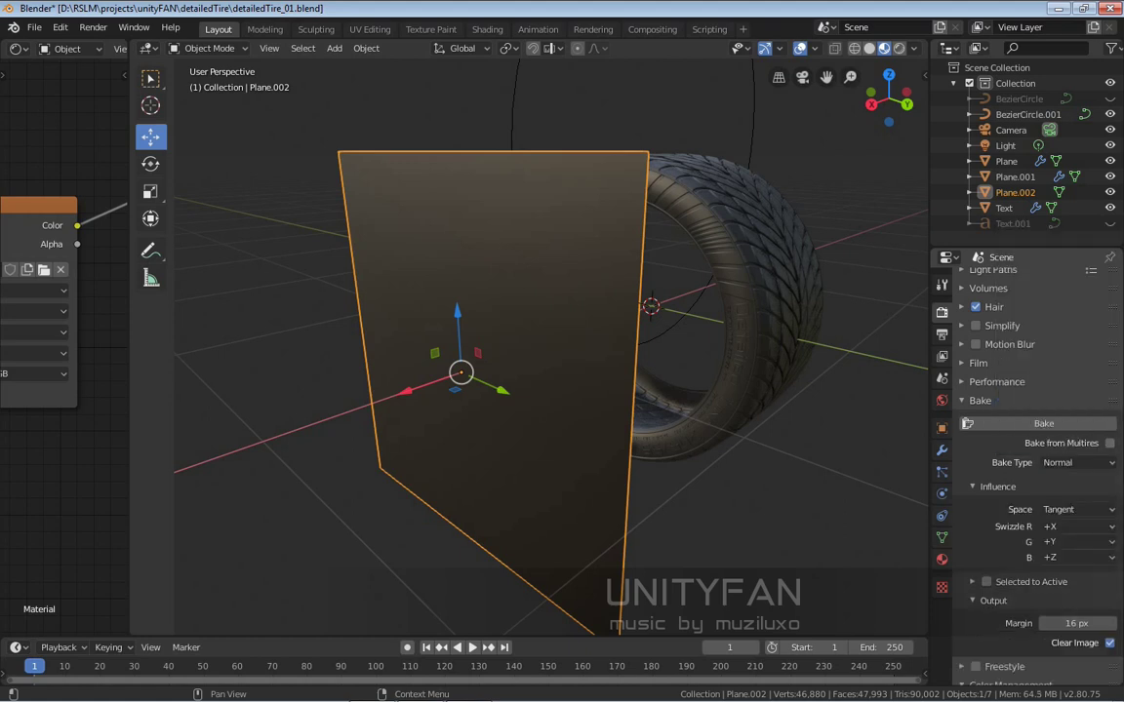
# Step: Enable Selected to Active in the bake settings, activate the box select tool and deselect all objects
pyautogui.scroll(-1, 1034, 448)
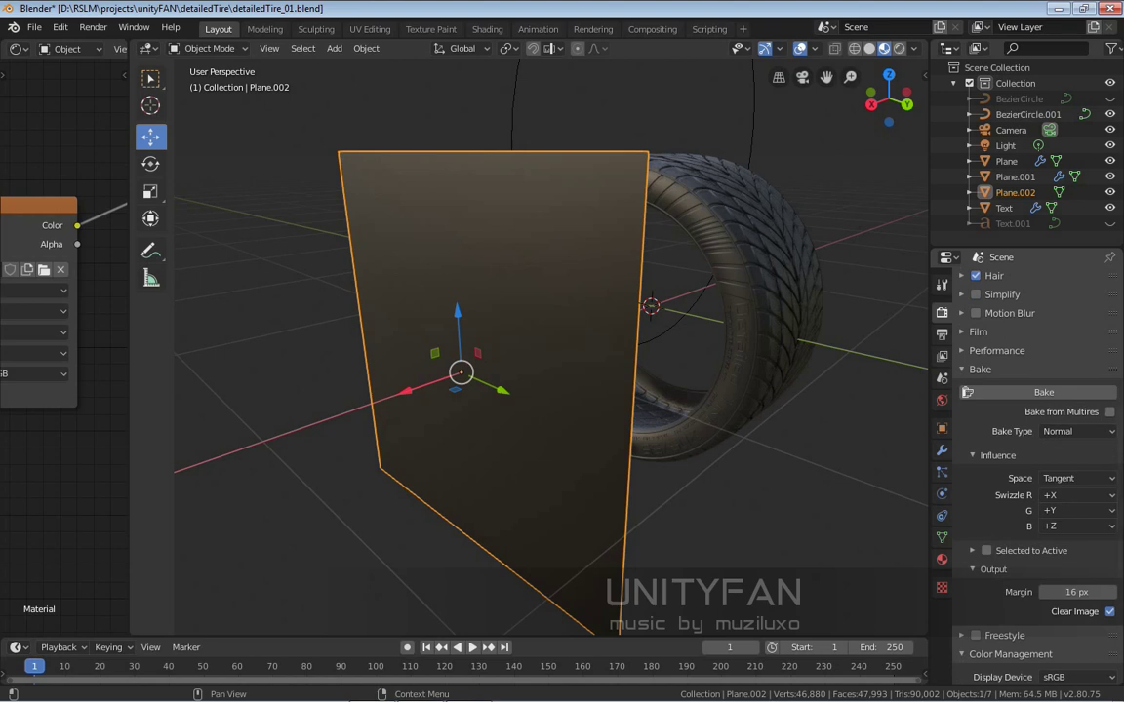
pyautogui.click(986, 551)
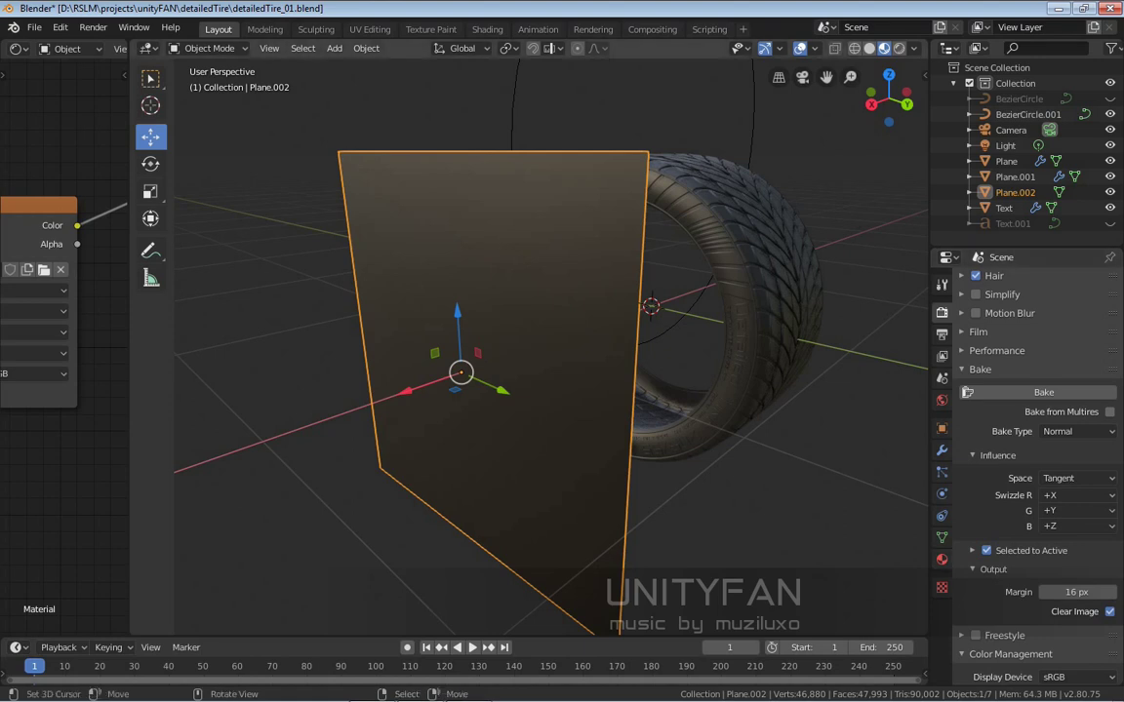
pyautogui.keyDown('shift'); pyautogui.moveTo(551, 346); pyautogui.dragTo(604, 343, button='middle'); pyautogui.keyUp('shift')
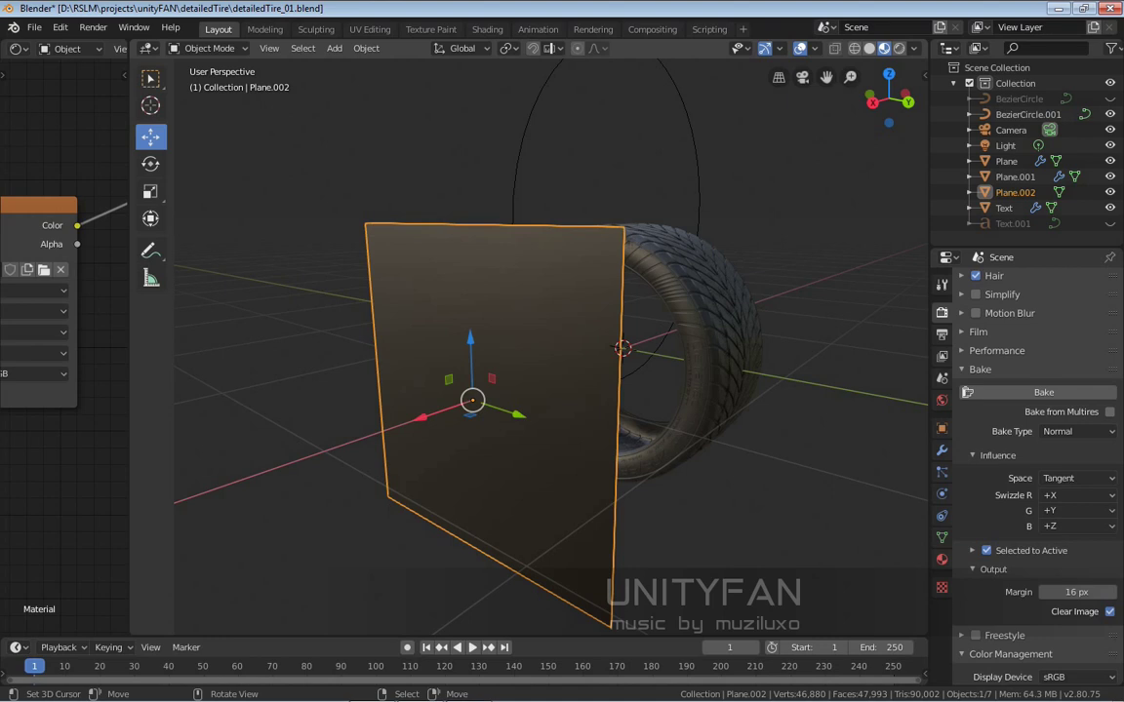
pyautogui.moveTo(604, 342); pyautogui.dragTo(655, 342, button='middle')
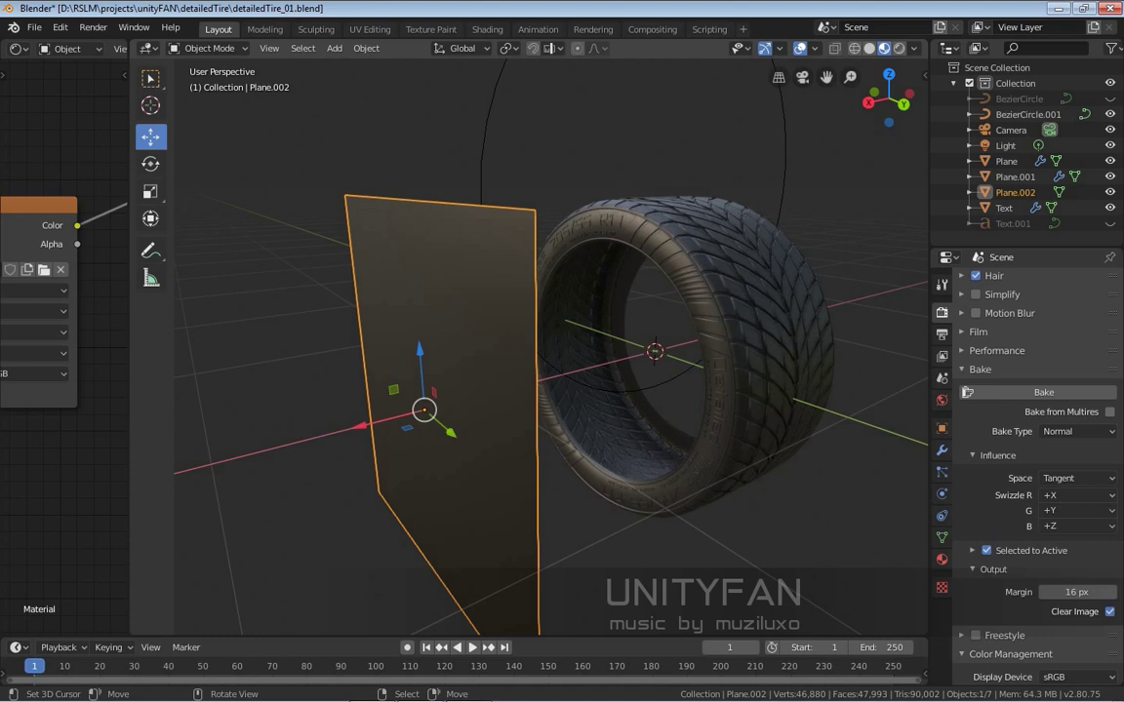
pyautogui.click(150, 79)
pyautogui.hotkey('alt', 'a')
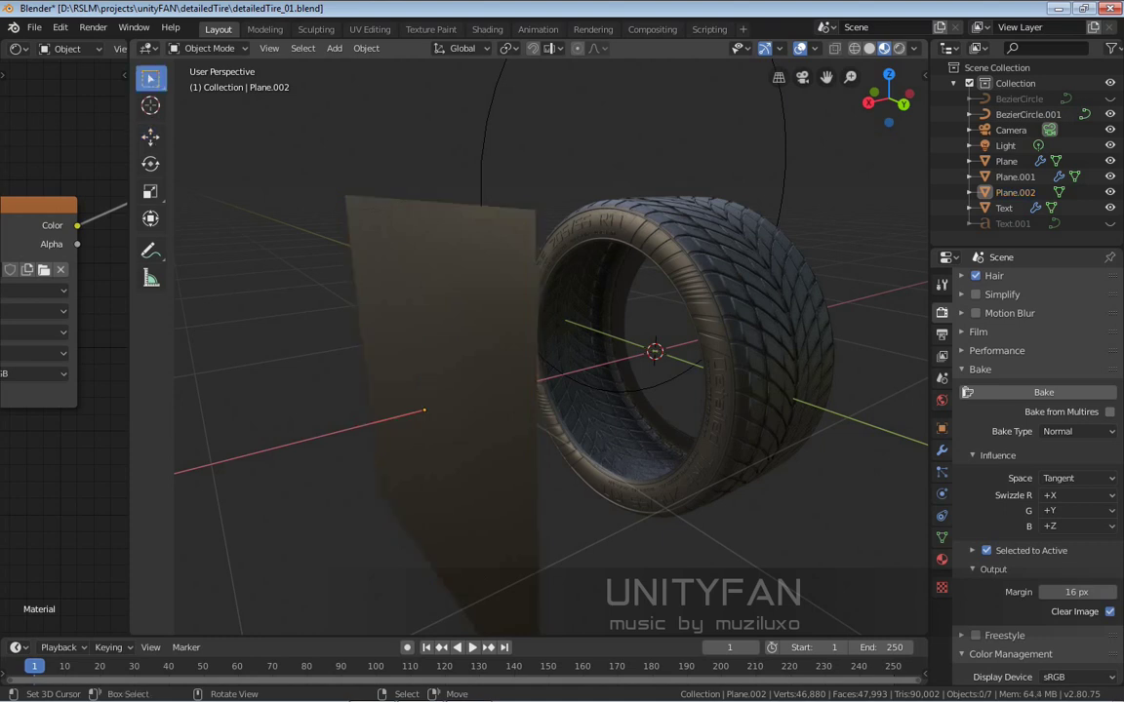
# Step: Select the tire objects Plane.001, Plane and Text together
pyautogui.moveTo(655, 342); pyautogui.dragTo(683, 343, button='middle')
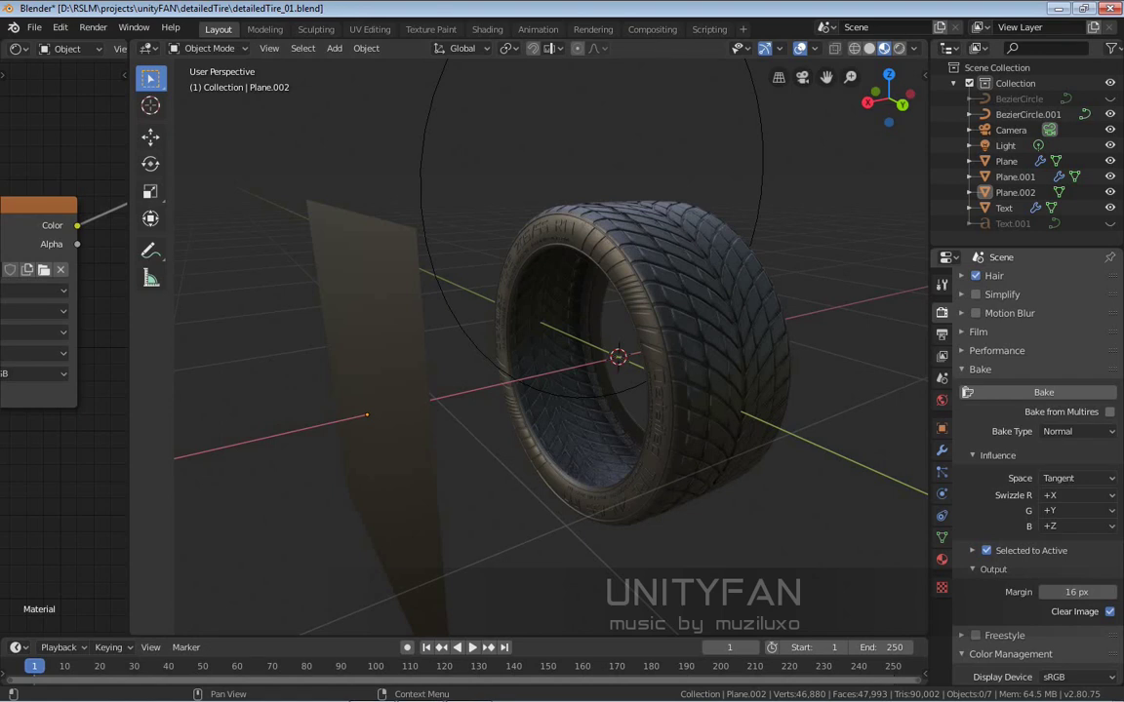
pyautogui.moveTo(585, 343); pyautogui.dragTo(546, 392, button='middle')
pyautogui.scroll(3, 546, 392)
pyautogui.rightClick(589, 285)
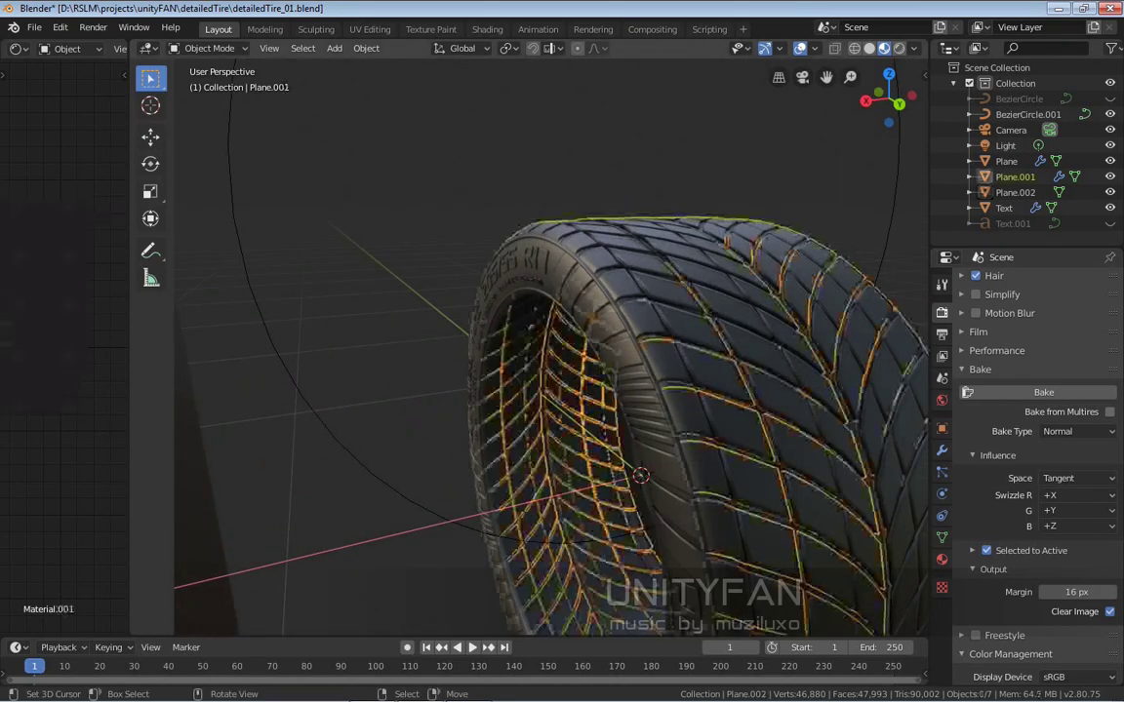
pyautogui.scroll(3, 590, 285)
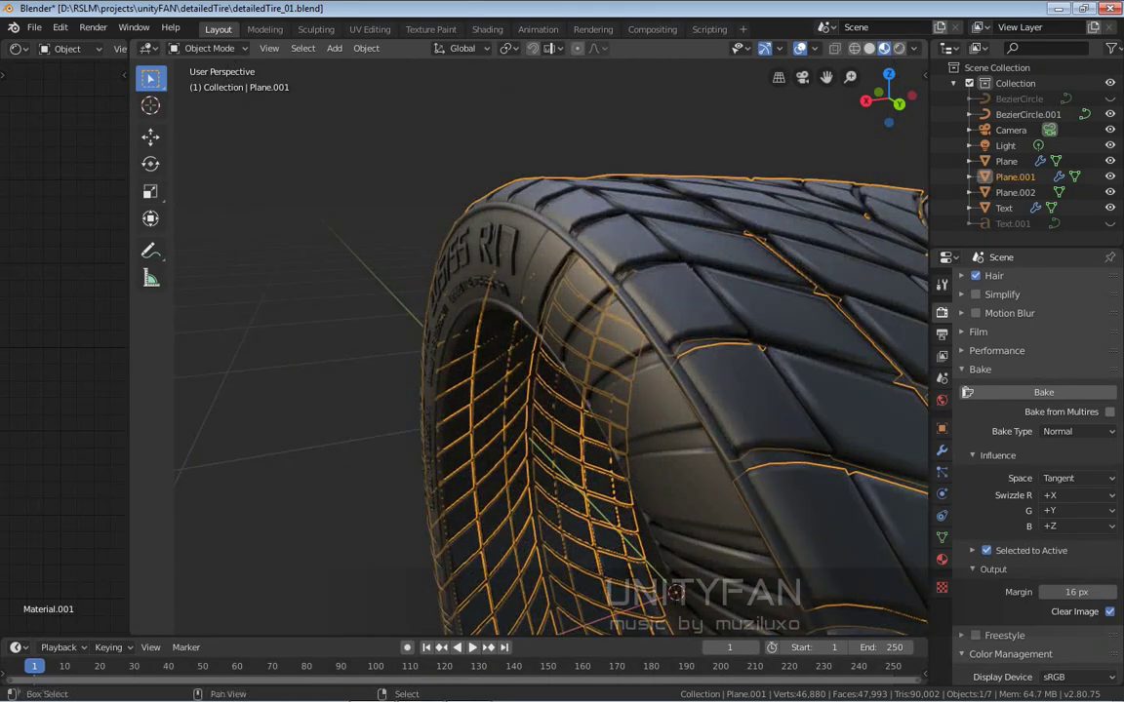
pyautogui.keyDown('shift'); pyautogui.rightClick(597, 429); pyautogui.keyUp('shift')
pyautogui.scroll(-2, 585, 429)
pyautogui.moveTo(580, 427); pyautogui.dragTo(609, 433, button='middle')
pyautogui.scroll(2, 609, 433)
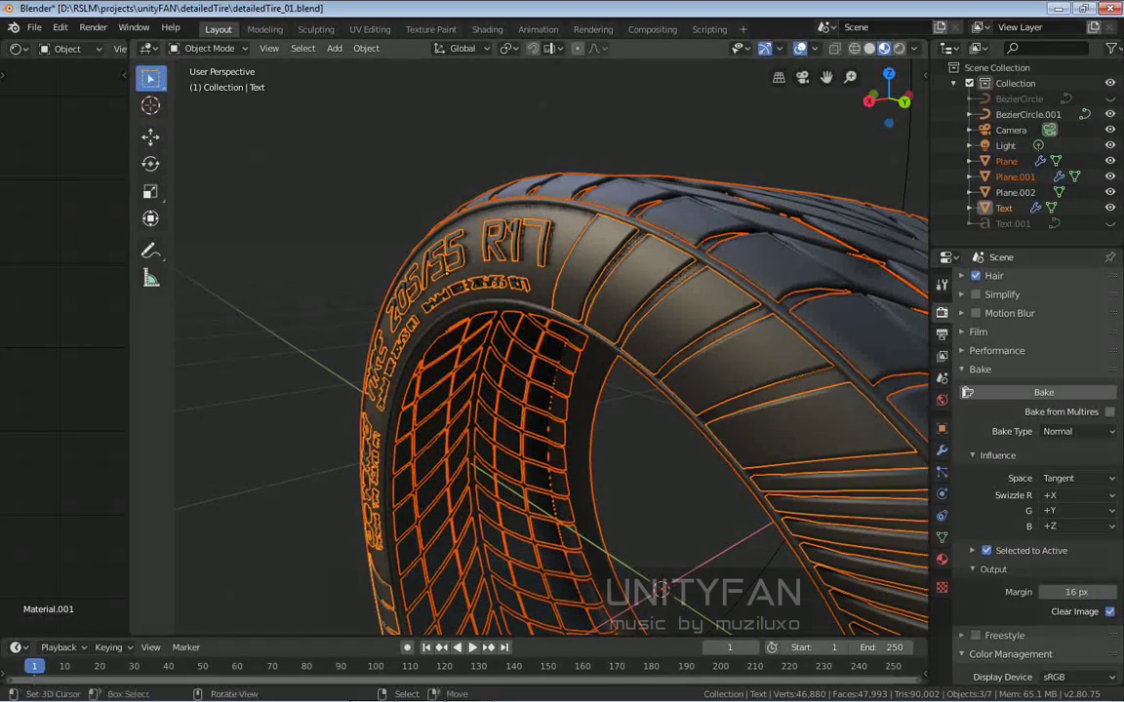
pyautogui.scroll(-3, 527, 351)
pyautogui.scroll(-3, 526, 351)
pyautogui.moveTo(526, 351); pyautogui.dragTo(429, 388, button='middle')
pyautogui.scroll(1, 512, 353)
pyautogui.scroll(3, 526, 351)
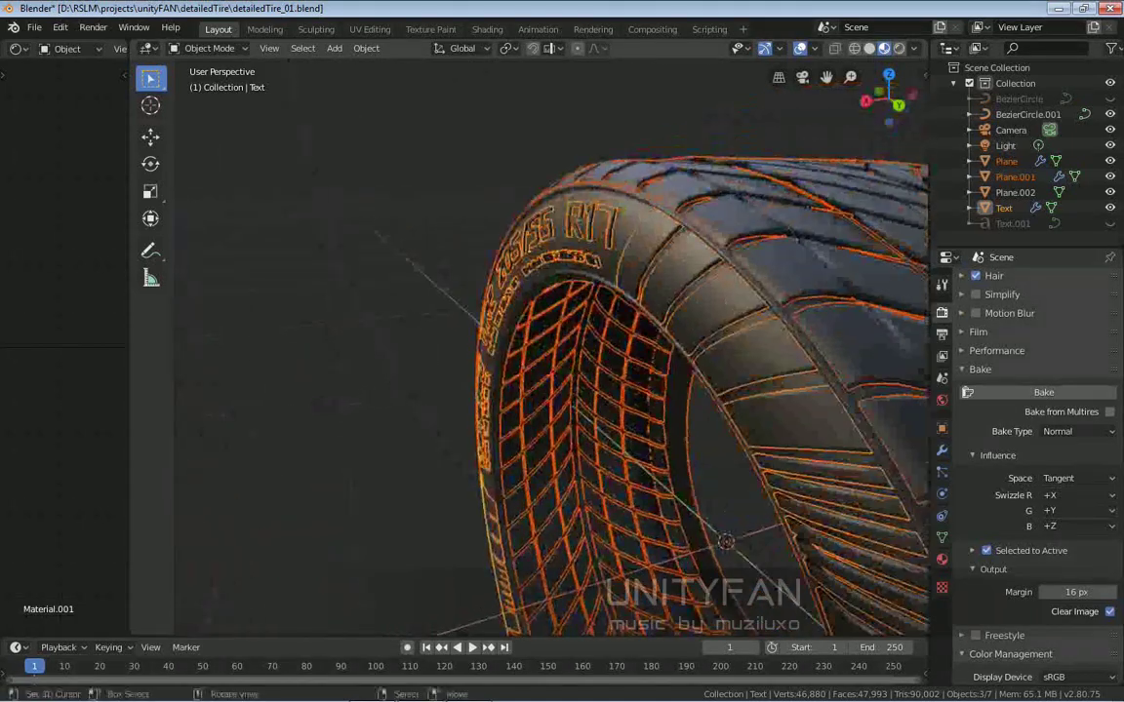
pyautogui.keyDown('shift'); pyautogui.moveTo(605, 400); pyautogui.dragTo(538, 451, button='middle'); pyautogui.keyUp('shift')
# Step: Select only the tire objects Plane.001 and Plane, and add the flat Plane.002 as the active object
pyautogui.click(561, 443)
pyautogui.scroll(3, 575, 454)
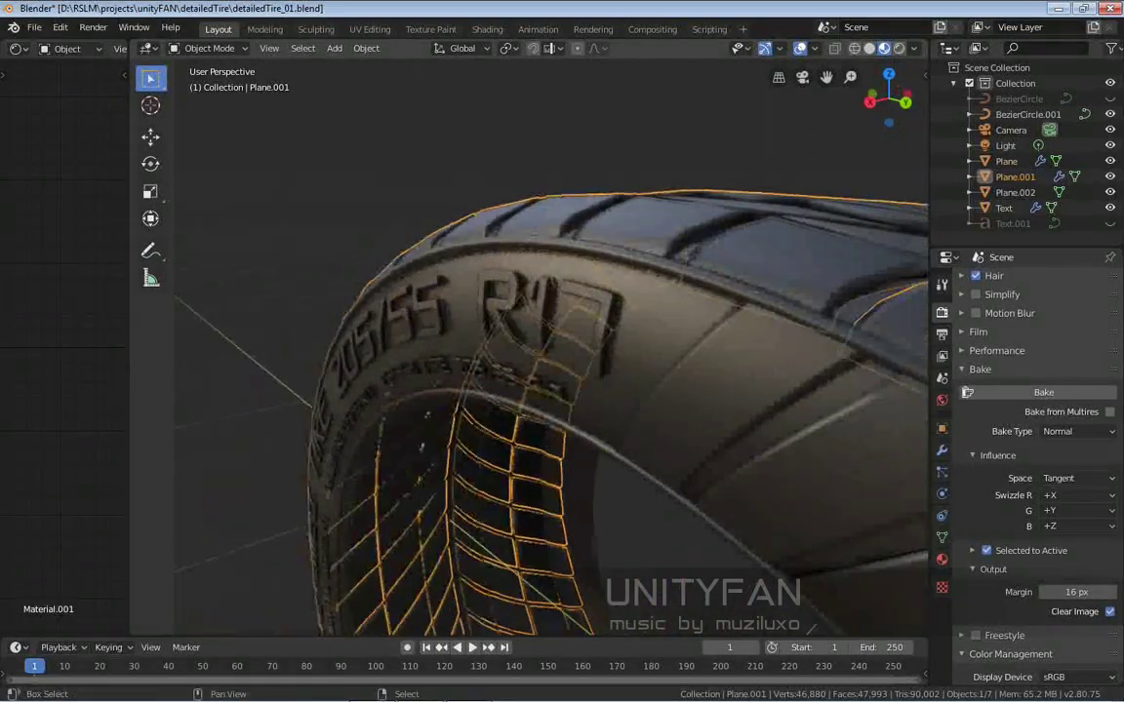
pyautogui.keyDown('shift'); pyautogui.rightClick(604, 400); pyautogui.keyUp('shift')
pyautogui.scroll(-1, 605, 400)
pyautogui.scroll(-1, 575, 402)
pyautogui.moveTo(605, 400); pyautogui.dragTo(492, 408, button='middle')
pyautogui.scroll(-3, 546, 402)
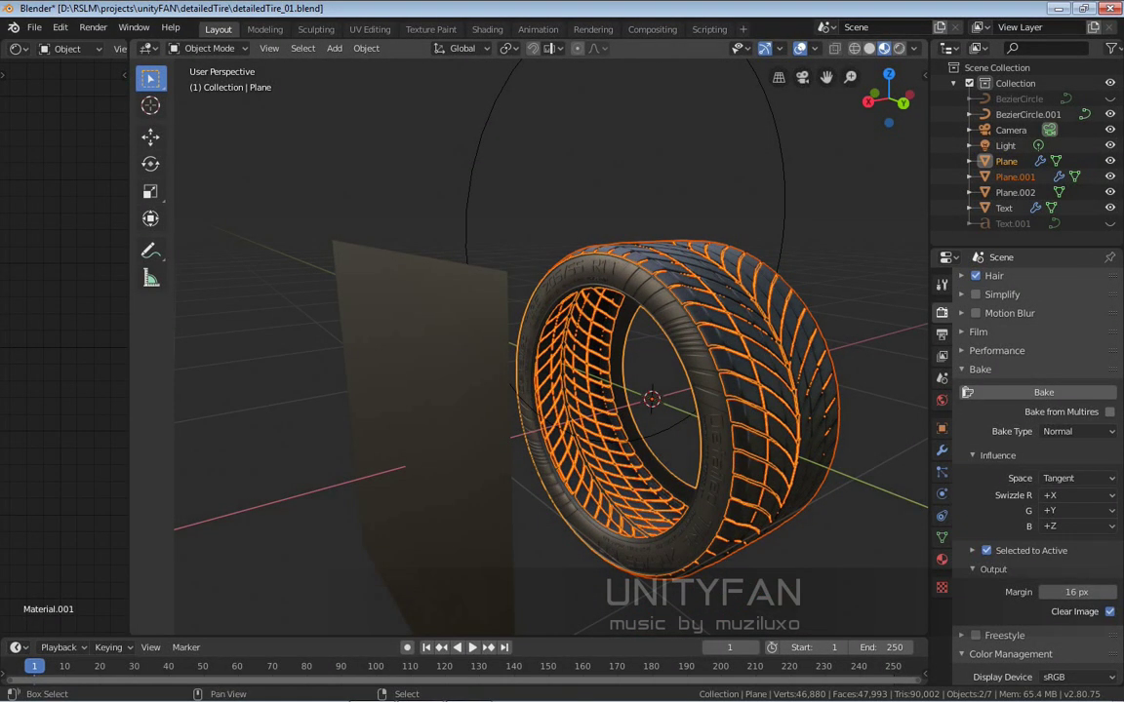
pyautogui.keyDown('shift'); pyautogui.moveTo(493, 408); pyautogui.dragTo(533, 372, button='middle'); pyautogui.keyUp('shift')
pyautogui.keyDown('shift'); pyautogui.rightClick(533, 371); pyautogui.keyUp('shift')
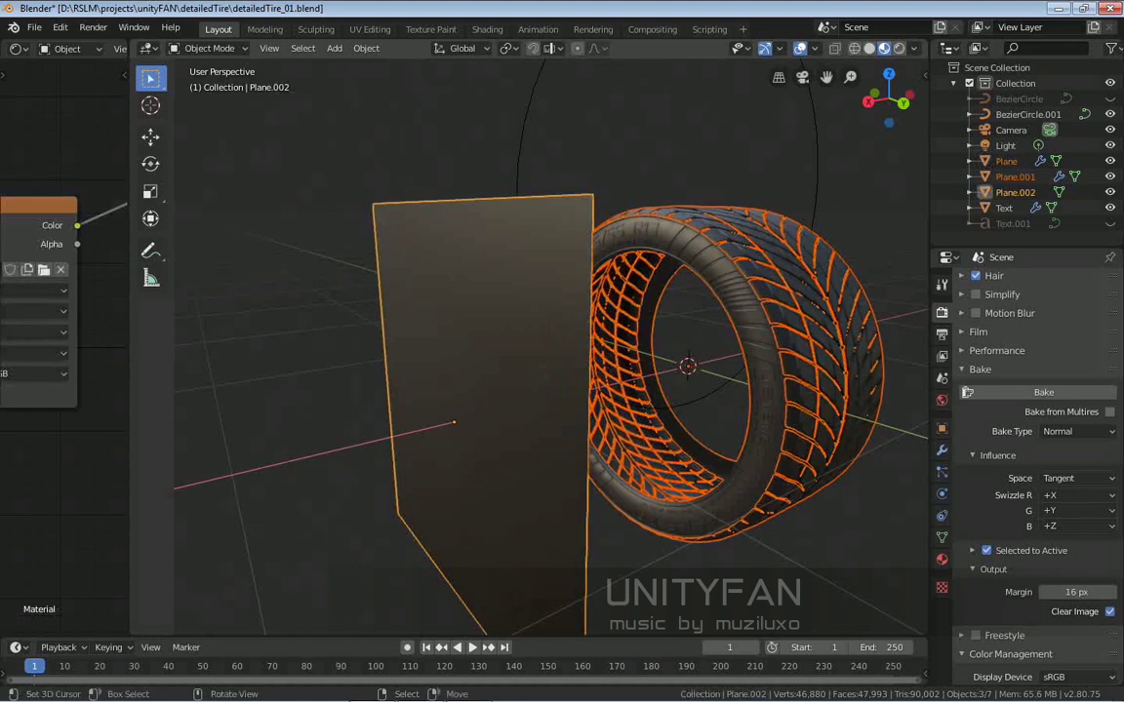
# Step: Bake the selected tire objects onto the flat plane and inspect the baked normal map
pyautogui.keyDown('shift'); pyautogui.moveTo(532, 372); pyautogui.dragTo(527, 347, button='middle'); pyautogui.keyUp('shift')
pyautogui.moveTo(527, 347)
pyautogui.mouseDown(button='middle')
pyautogui.moveTo(502, 345)
pyautogui.moveTo(532, 347)
pyautogui.mouseUp(button='middle')
pyautogui.click(1043, 392)
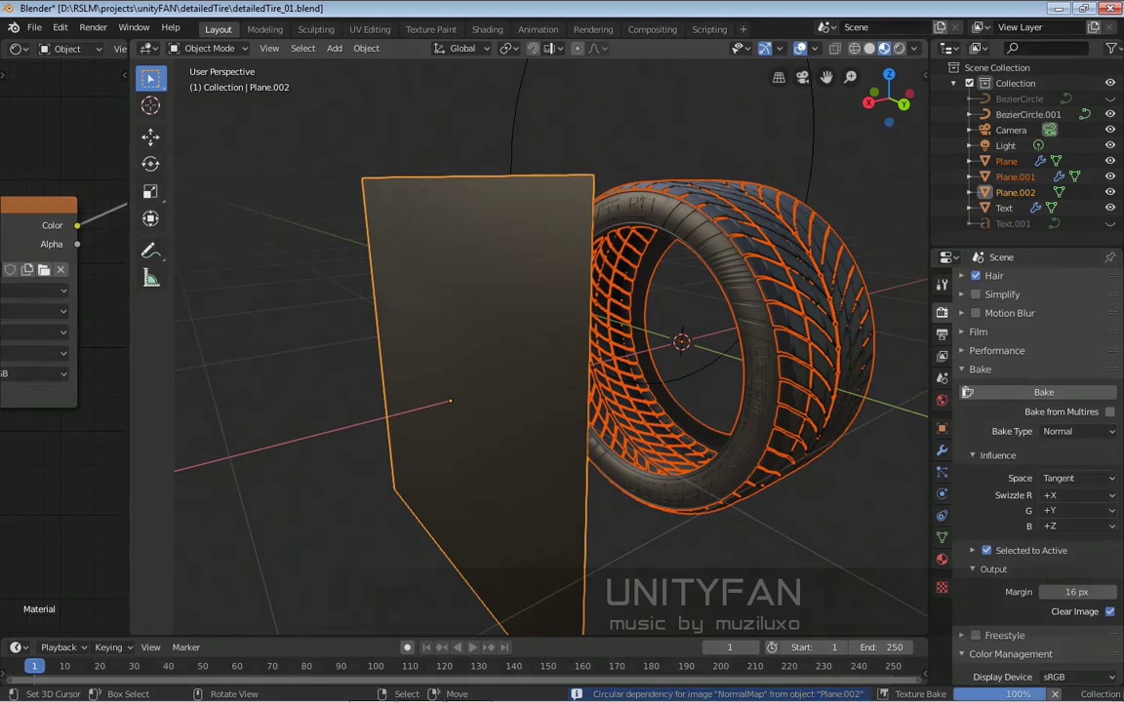
pyautogui.moveTo(508, 363); pyautogui.dragTo(709, 389, button='middle')
pyautogui.scroll(3, 649, 354)
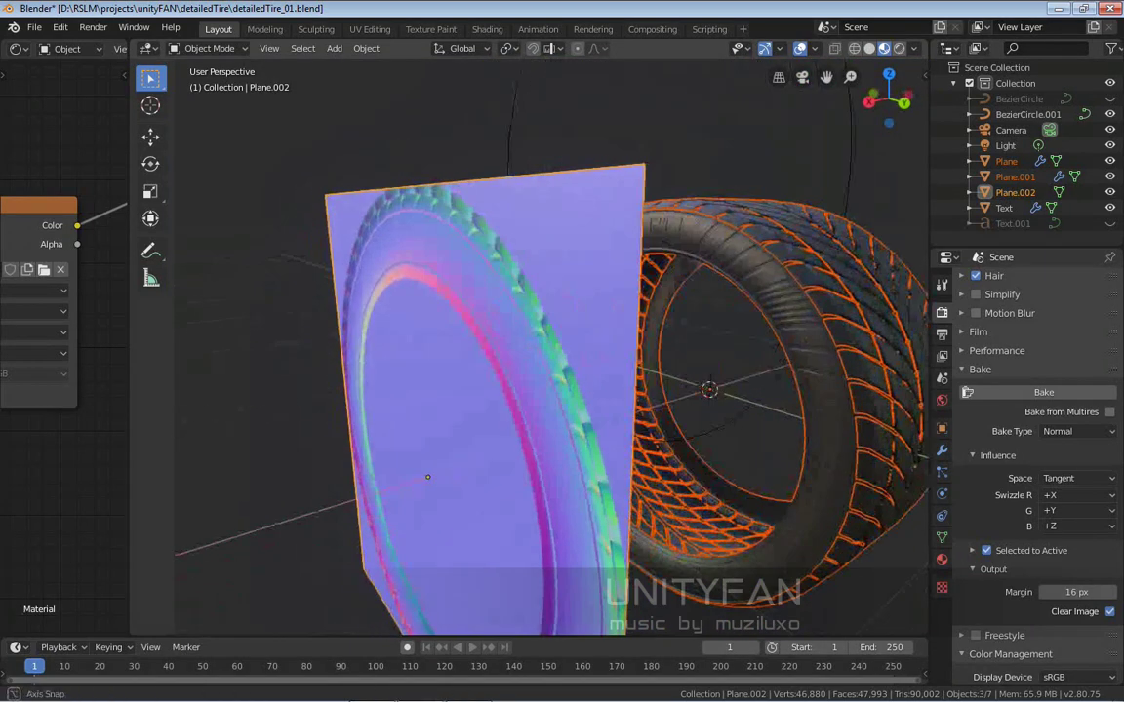
pyautogui.moveTo(585, 380); pyautogui.dragTo(503, 385, button='middle')
pyautogui.scroll(-2, 585, 380)
pyautogui.scroll(1, 561, 381)
pyautogui.scroll(2, 512, 390)
# Step: Switch the viewport to Wireframe shading and remove the flat plane from the selection
pyautogui.press('z')
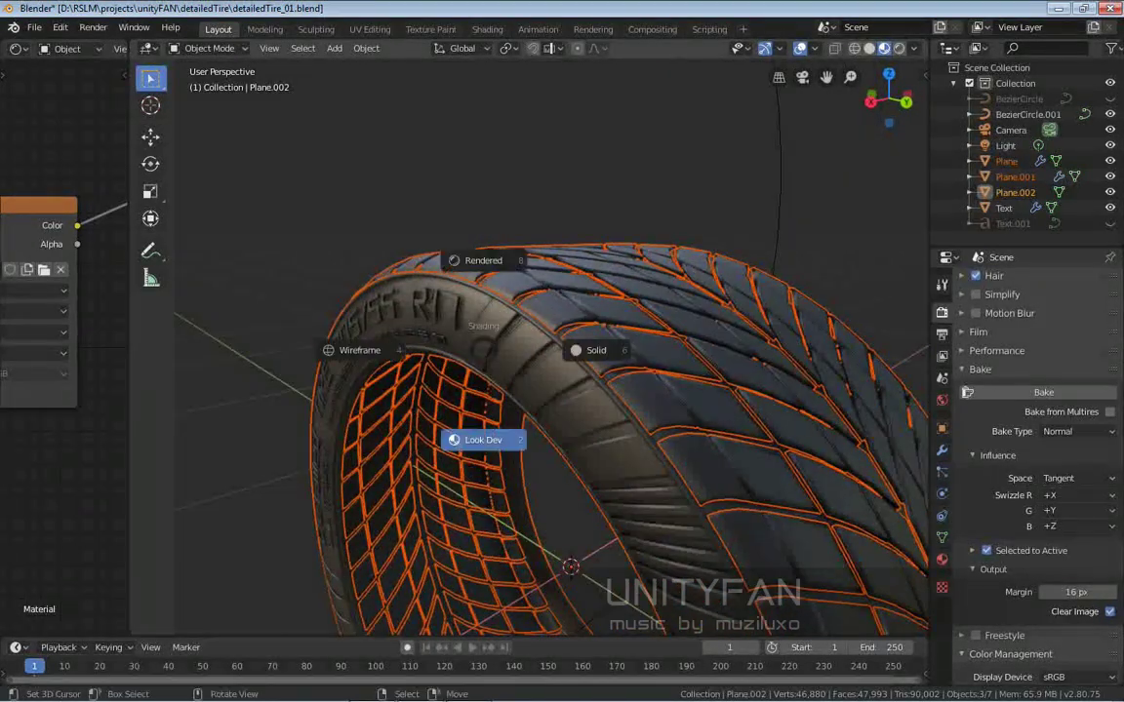
pyautogui.click(360, 350)
pyautogui.moveTo(391, 353); pyautogui.dragTo(453, 361, button='middle')
pyautogui.scroll(2, 443, 354)
pyautogui.scroll(-7, 454, 360)
pyautogui.keyDown('shift'); pyautogui.rightClick(256, 388); pyautogui.keyUp('shift')
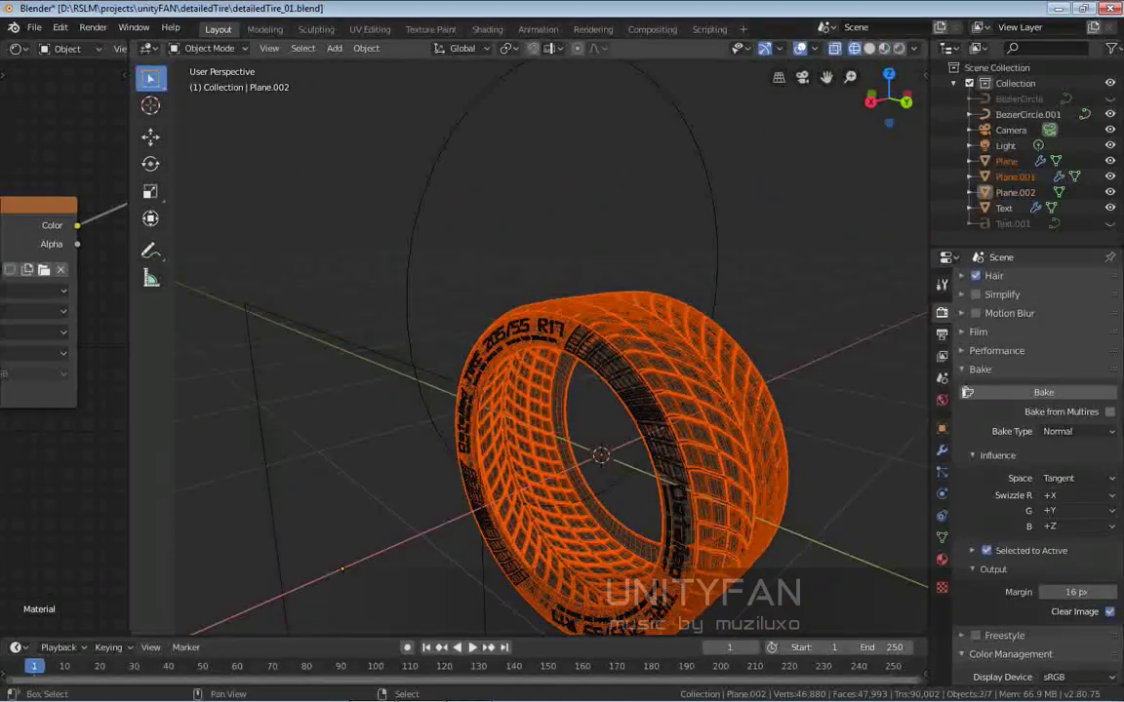
# Step: Add the tire's Text object to the selection and return the viewport to Look Dev shading
pyautogui.scroll(7, 497, 366)
pyautogui.keyDown('shift'); pyautogui.moveTo(498, 366); pyautogui.dragTo(489, 463, button='middle'); pyautogui.keyUp('shift')
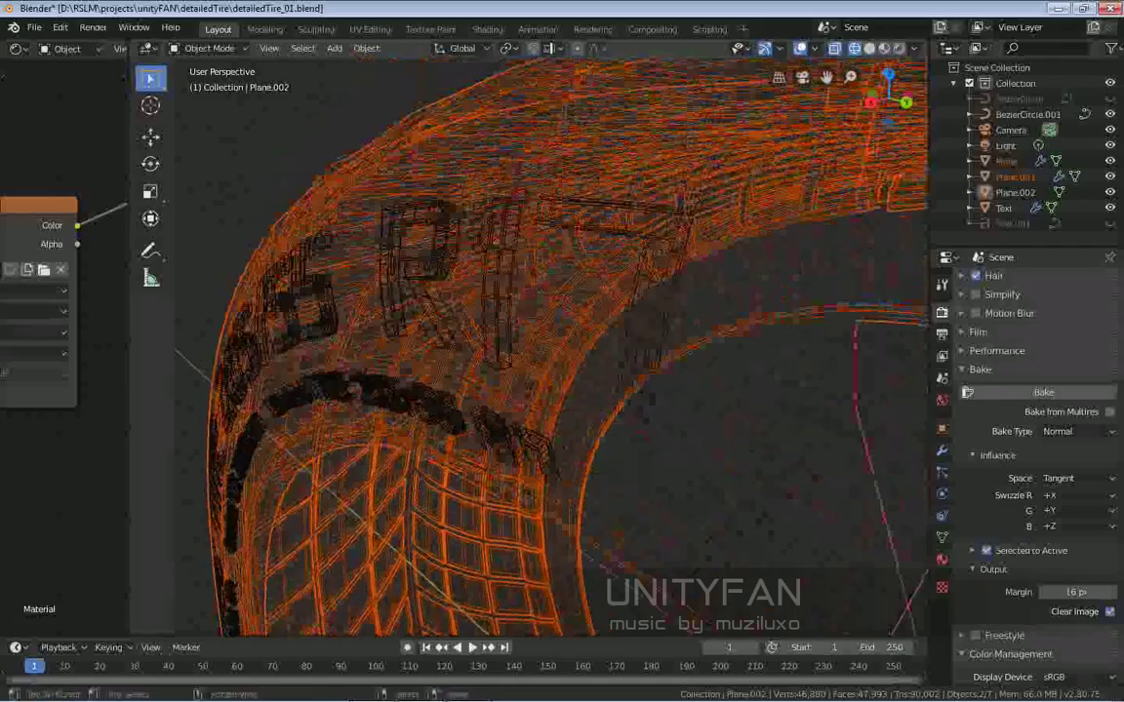
pyautogui.scroll(-4, 517, 376)
pyautogui.moveTo(517, 373)
pyautogui.mouseDown(button='middle')
pyautogui.moveTo(602, 375)
pyautogui.moveTo(620, 388)
pyautogui.moveTo(513, 382)
pyautogui.mouseUp(button='middle')
pyautogui.keyDown('shift'); pyautogui.rightClick(566, 373); pyautogui.keyUp('shift')
pyautogui.scroll(-4, 566, 374)
pyautogui.scroll(-2, 621, 388)
pyautogui.moveTo(489, 308); pyautogui.dragTo(438, 104, button='middle')
pyautogui.scroll(2, 438, 105)
pyautogui.scroll(-3, 438, 104)
pyautogui.moveTo(495, 180); pyautogui.dragTo(606, 281, button='middle')
pyautogui.press('z')
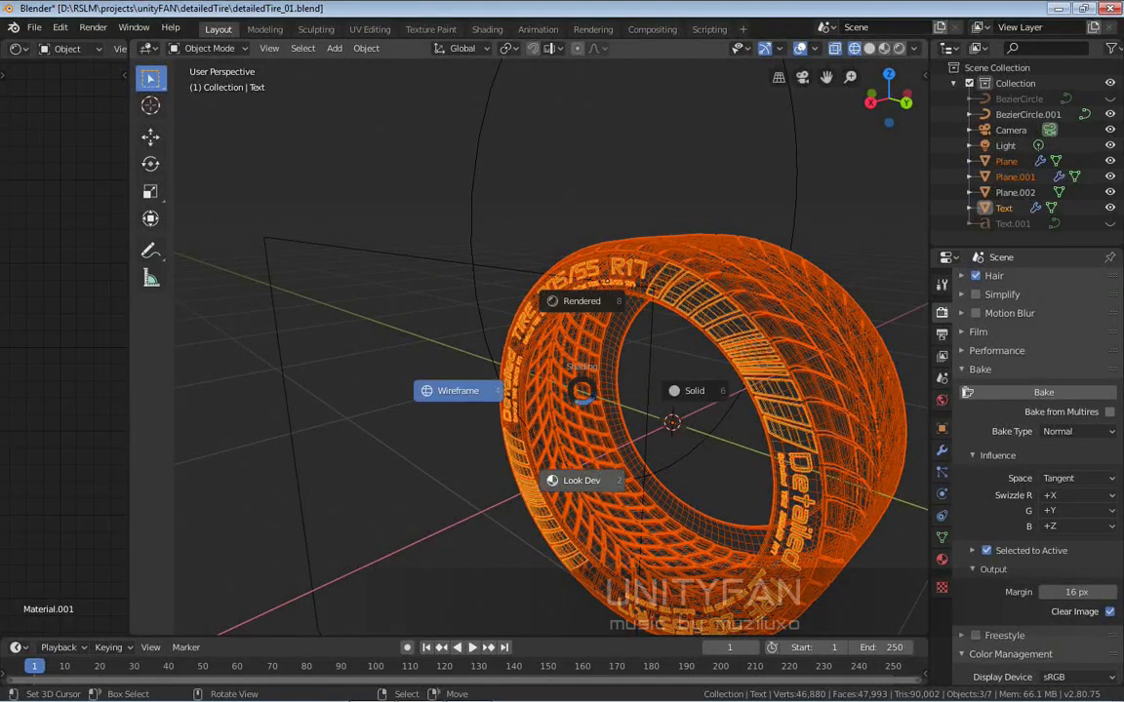
pyautogui.click(582, 480)
# Step: Add the flat plane to the selection as the active object and bake the normal map again
pyautogui.moveTo(583, 480)
pyautogui.mouseDown(button='middle')
pyautogui.moveTo(531, 478)
pyautogui.moveTo(593, 471)
pyautogui.mouseUp(button='middle')
pyautogui.keyDown('shift'); pyautogui.click(546, 439); pyautogui.keyUp('shift')
pyautogui.scroll(-3, 546, 439)
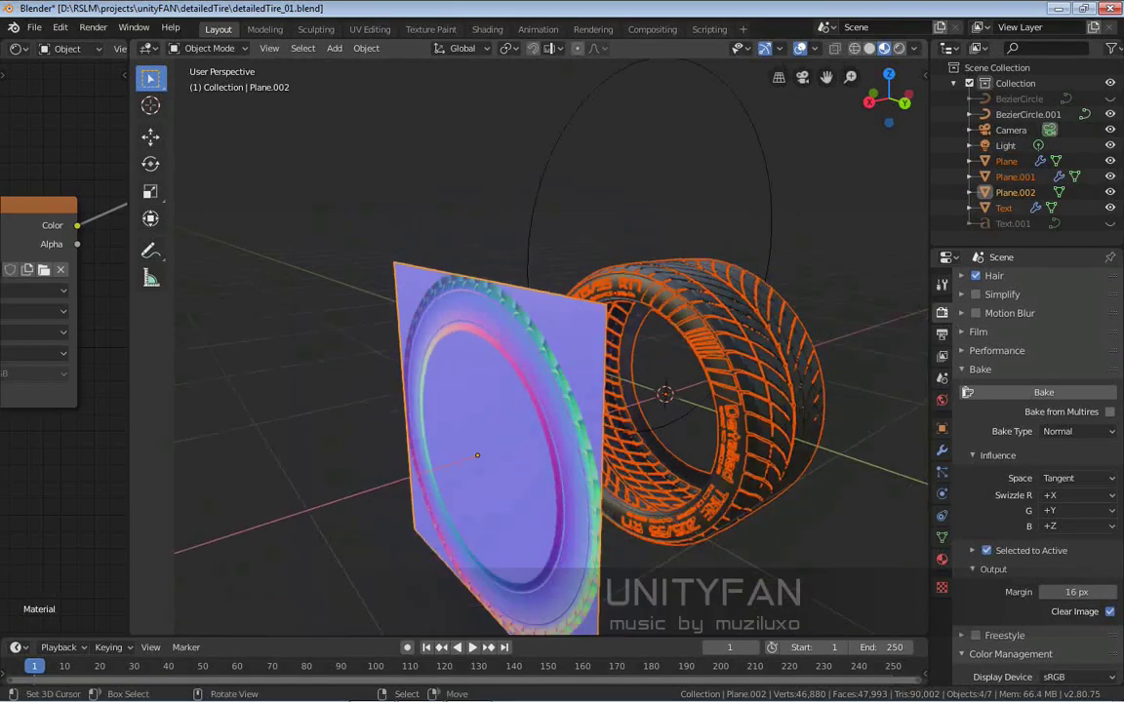
pyautogui.moveTo(546, 438)
pyautogui.mouseDown(button='middle')
pyautogui.moveTo(550, 405)
pyautogui.moveTo(552, 425)
pyautogui.mouseUp(button='middle')
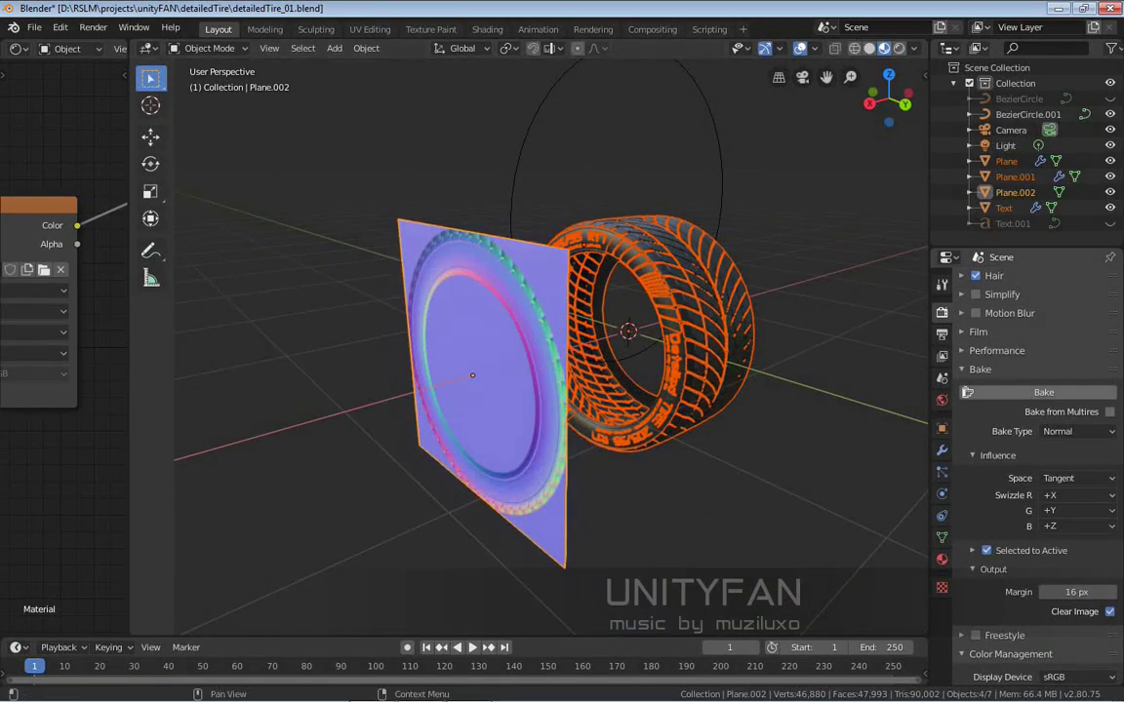
pyautogui.click(968, 393)
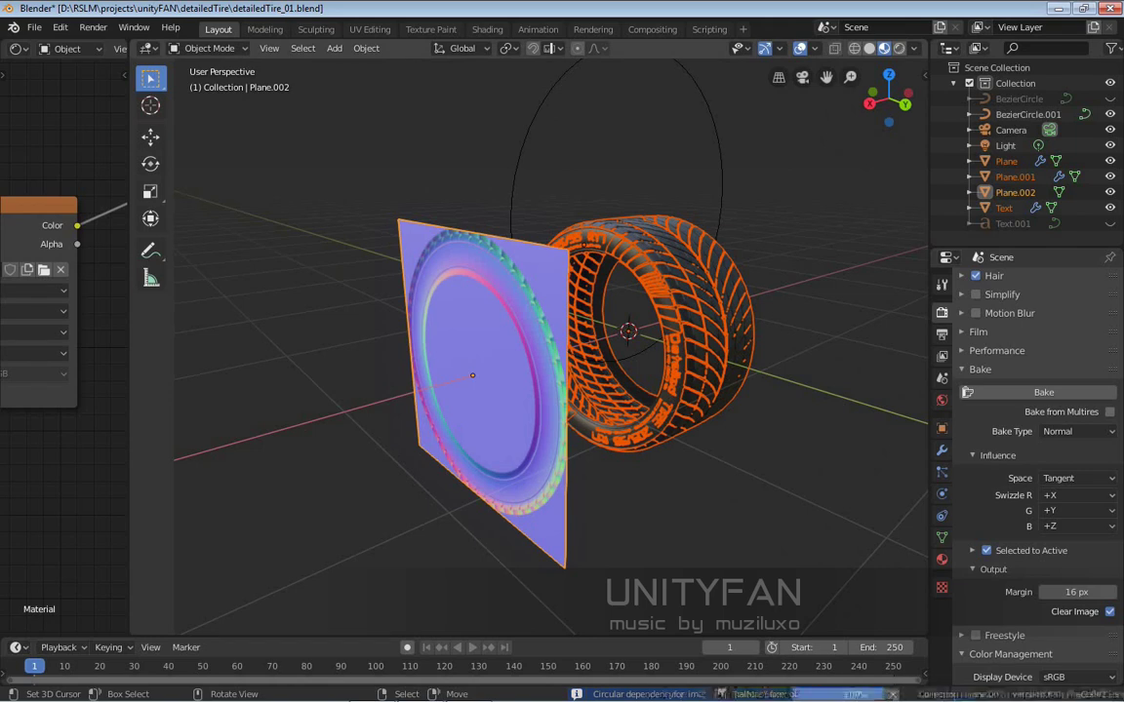
# Step: Examine the lettering and groove detail of the baked normal map on the plane up close
pyautogui.scroll(2, 552, 390)
pyautogui.moveTo(552, 390); pyautogui.dragTo(522, 463, button='middle')
pyautogui.scroll(3, 589, 393)
pyautogui.scroll(-3, 589, 392)
pyautogui.scroll(3, 630, 404)
pyautogui.scroll(-3, 662, 373)
pyautogui.scroll(2, 615, 393)
pyautogui.scroll(2, 552, 447)
pyautogui.moveTo(551, 347); pyautogui.dragTo(579, 322, button='middle')
pyautogui.moveTo(499, 498); pyautogui.dragTo(424, 342, button='middle')
pyautogui.scroll(2, 460, 346)
pyautogui.moveTo(563, 397); pyautogui.dragTo(642, 466, button='middle')
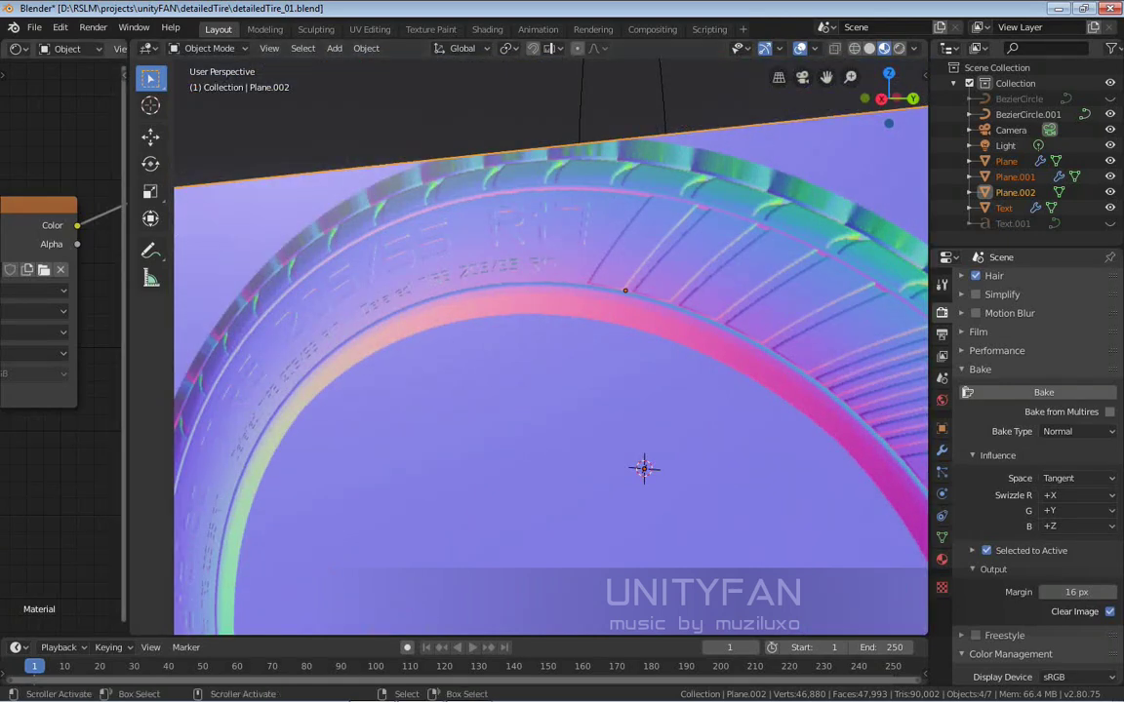
# Step: Widen the Shader Editor and add a second Image Texture node below the NormalMap node
pyautogui.moveTo(127, 341); pyautogui.dragTo(474, 341)
pyautogui.moveTo(231, 245); pyautogui.dragTo(244, 245, button='middle')
pyautogui.moveTo(244, 244); pyautogui.dragTo(143, 135)
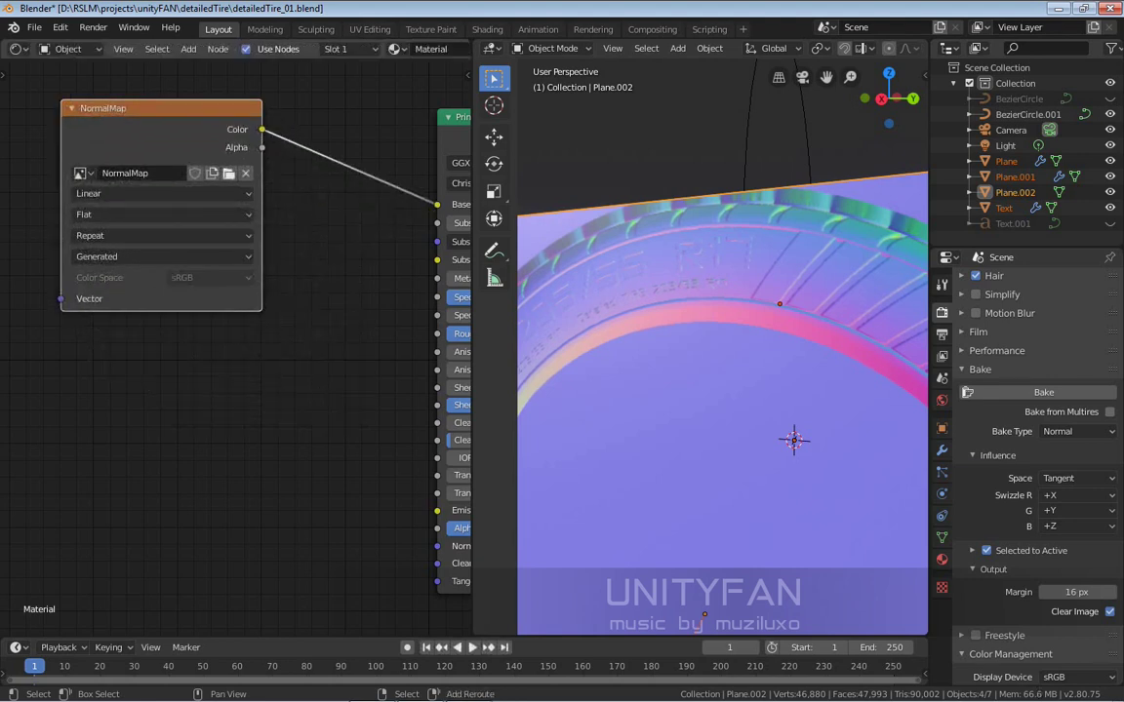
pyautogui.hotkey('shift', 'a')
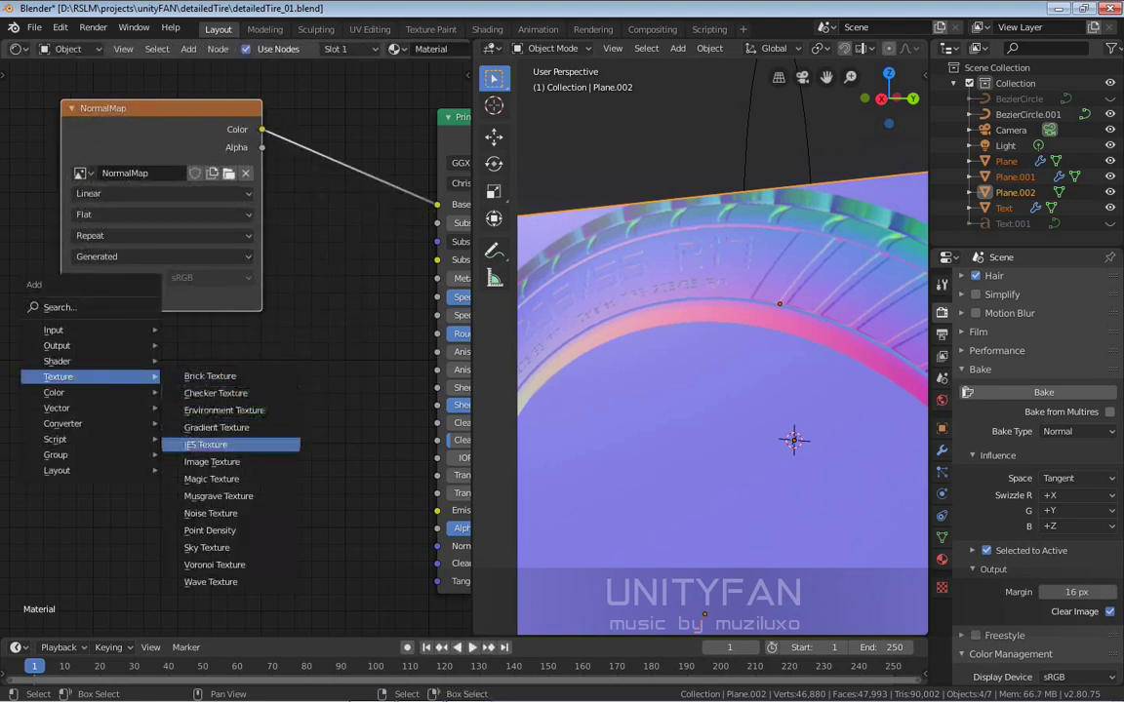
pyautogui.click(206, 415)
pyautogui.click(71, 355)
# Step: Create a new blank image named NormalMapHighRes, 2048 px wide and 2048 px high, in the added Image Texture node
pyautogui.click(146, 423)
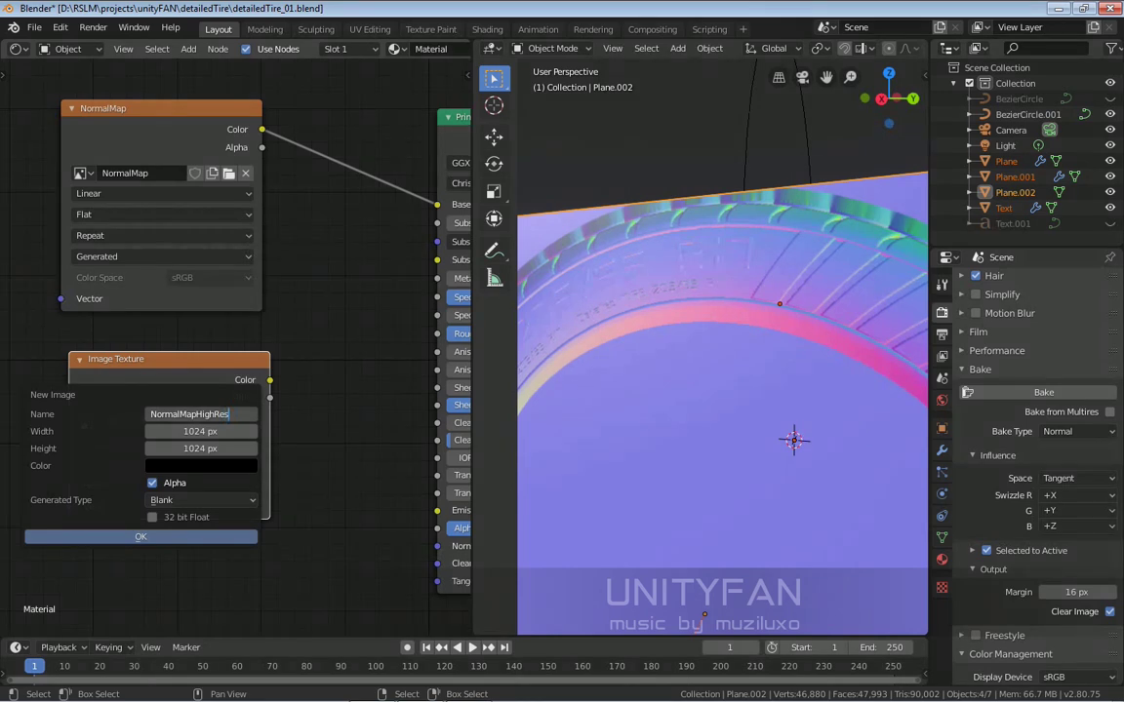
pyautogui.press('Return')
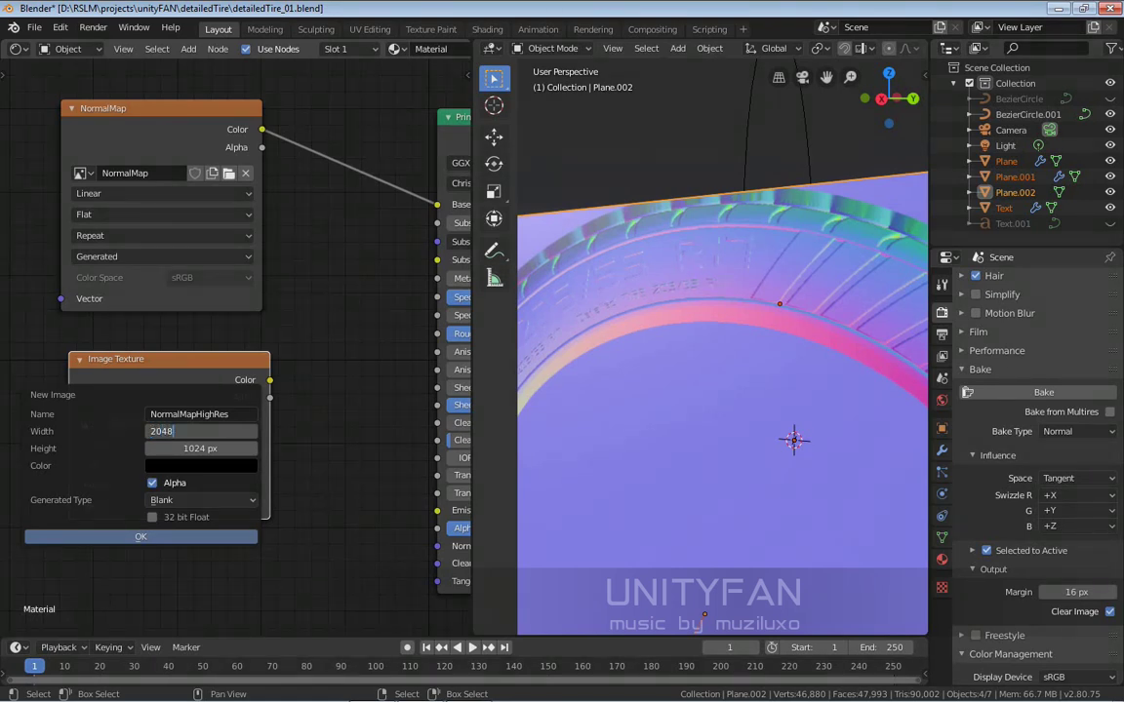
pyautogui.write('2048')
pyautogui.press('Return')
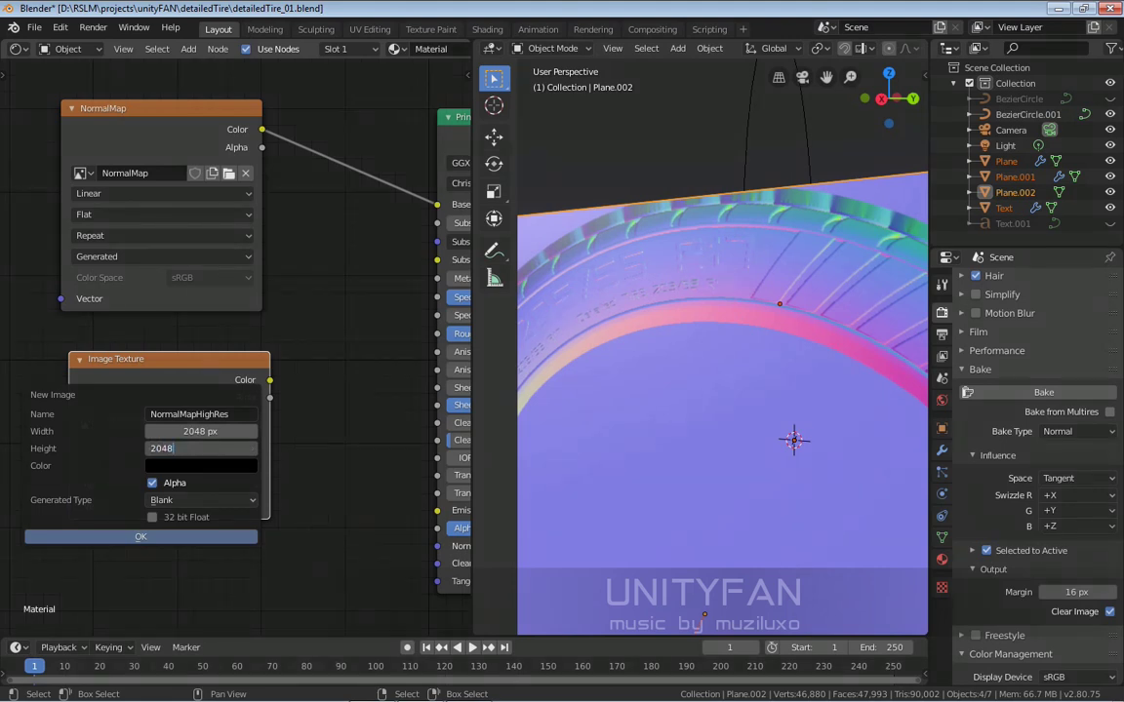
pyautogui.click(175, 536)
# Step: Connect the NormalMapHighRes node's Color output to the Principled BSDF's Base Color, and narrow the Shader Editor to enlarge the 3D viewport
pyautogui.moveTo(253, 497); pyautogui.dragTo(183, 513, button='middle')
pyautogui.moveTo(198, 395); pyautogui.dragTo(258, 358)
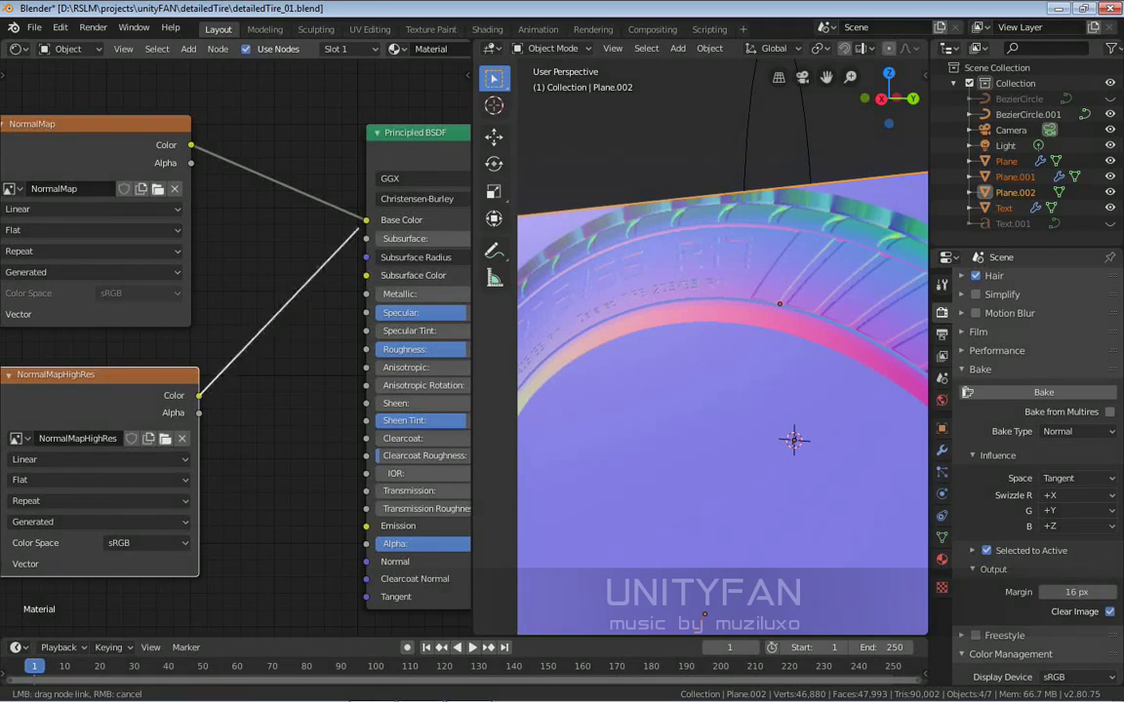
pyautogui.moveTo(363, 220); pyautogui.dragTo(366, 220)
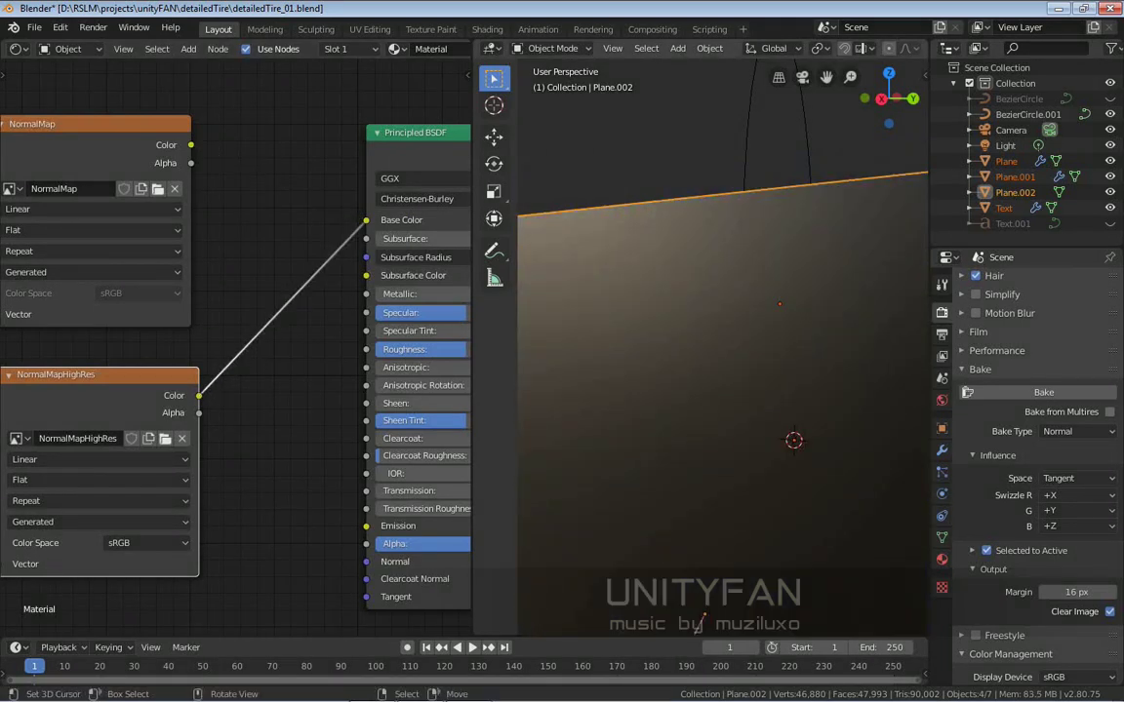
pyautogui.moveTo(472, 313); pyautogui.dragTo(172, 312)
# Step: Clear the selection, select the tire objects Plane.001, Plane and Text, and add the flat Plane.002 as the active object
pyautogui.scroll(-7, 573, 351)
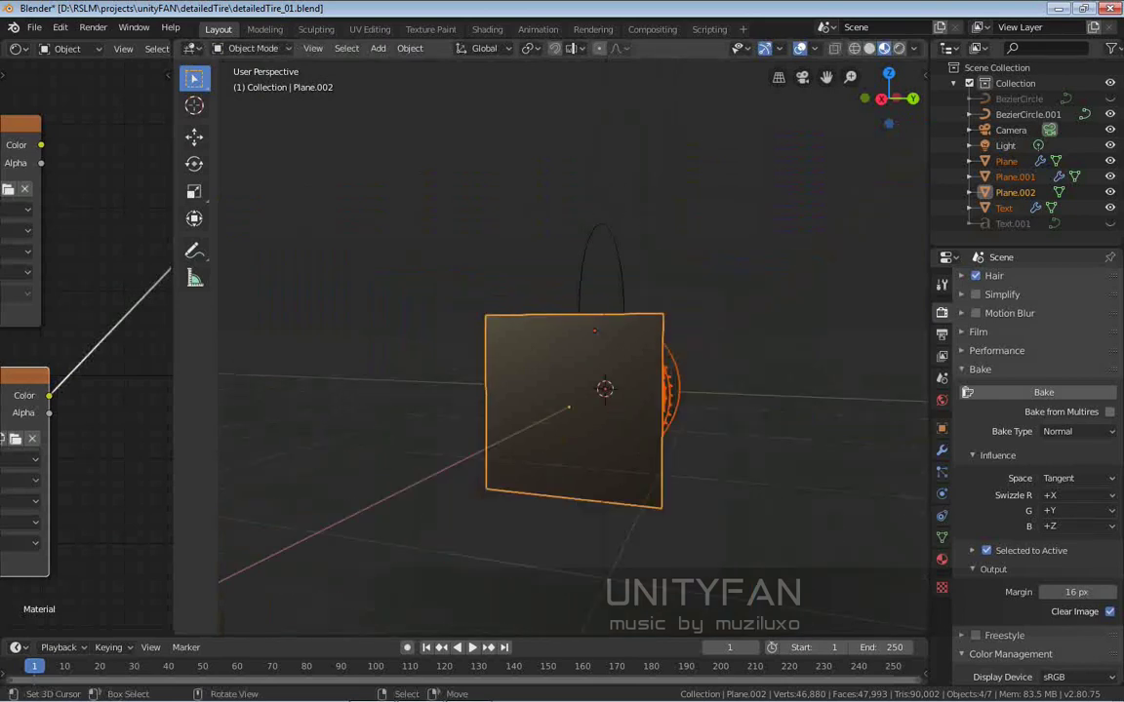
pyautogui.moveTo(573, 351); pyautogui.dragTo(478, 363, button='middle')
pyautogui.scroll(3, 572, 351)
pyautogui.moveTo(573, 351); pyautogui.dragTo(553, 355, button='middle')
pyautogui.keyDown('shift'); pyautogui.moveTo(573, 370); pyautogui.dragTo(611, 372, button='middle'); pyautogui.keyUp('shift')
pyautogui.scroll(1, 573, 351)
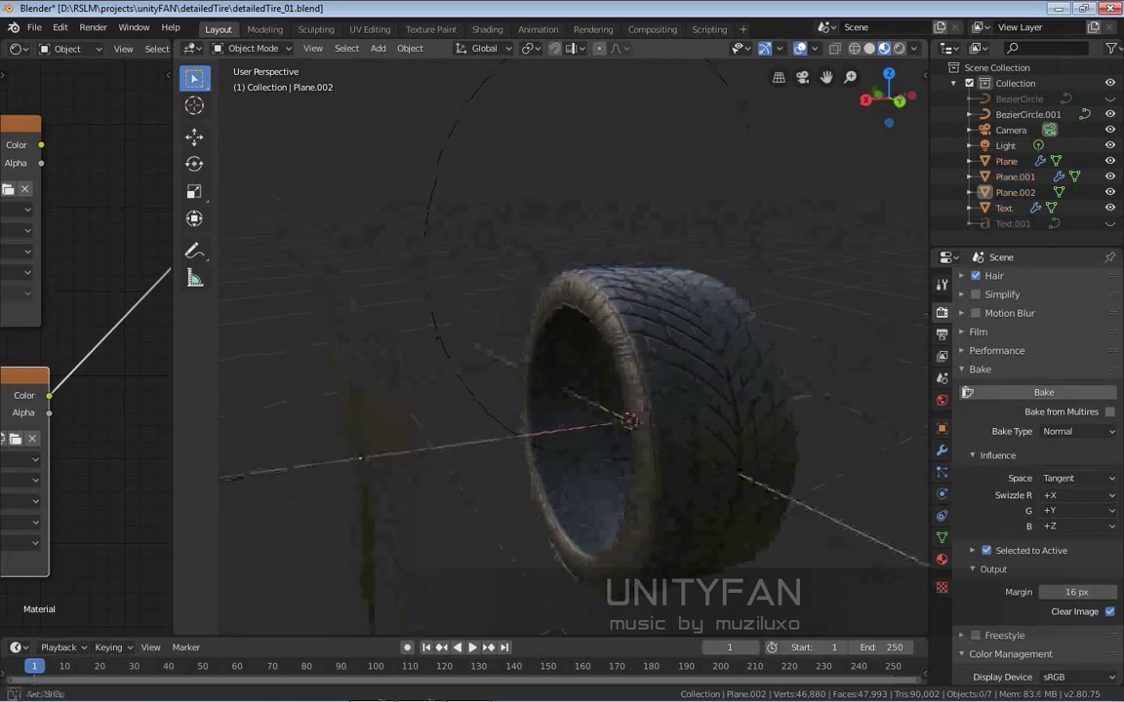
pyautogui.keyDown('shift'); pyautogui.moveTo(573, 351); pyautogui.dragTo(523, 400, button='middle'); pyautogui.keyUp('shift')
pyautogui.scroll(3, 572, 351)
pyautogui.moveTo(573, 351); pyautogui.dragTo(624, 353, button='middle')
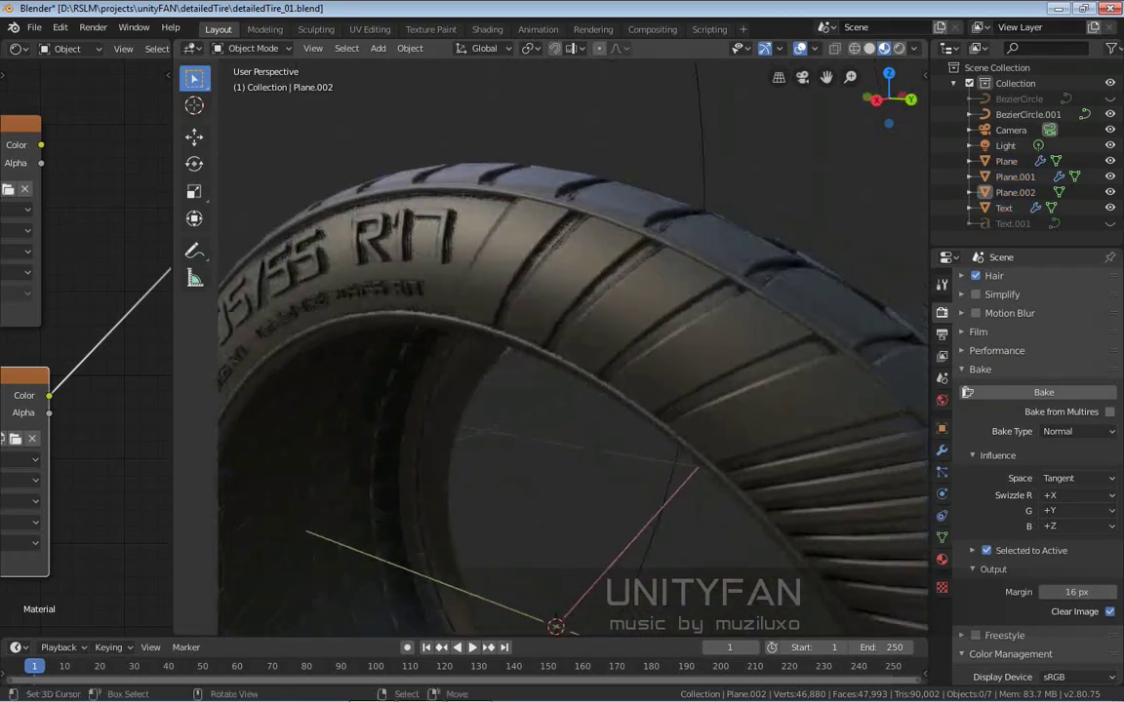
pyautogui.rightClick(585, 278)
pyautogui.moveTo(585, 278); pyautogui.dragTo(600, 317, button='middle')
pyautogui.keyDown('shift'); pyautogui.rightClick(624, 268); pyautogui.keyUp('shift')
pyautogui.moveTo(624, 269)
pyautogui.mouseDown(button='middle')
pyautogui.moveTo(696, 256)
pyautogui.moveTo(597, 284)
pyautogui.moveTo(604, 264)
pyautogui.mouseUp(button='middle')
pyautogui.keyDown('shift'); pyautogui.rightClick(644, 303); pyautogui.keyUp('shift')
pyautogui.scroll(-7, 644, 303)
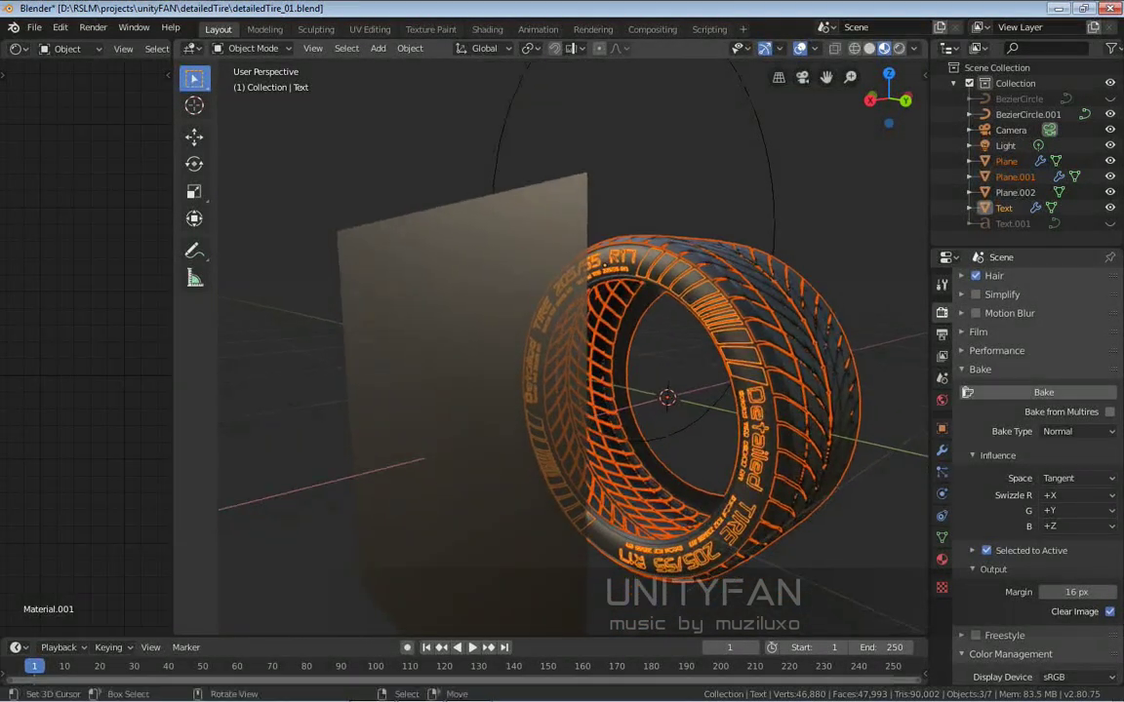
pyautogui.keyDown('shift'); pyautogui.rightClick(527, 293); pyautogui.keyUp('shift')
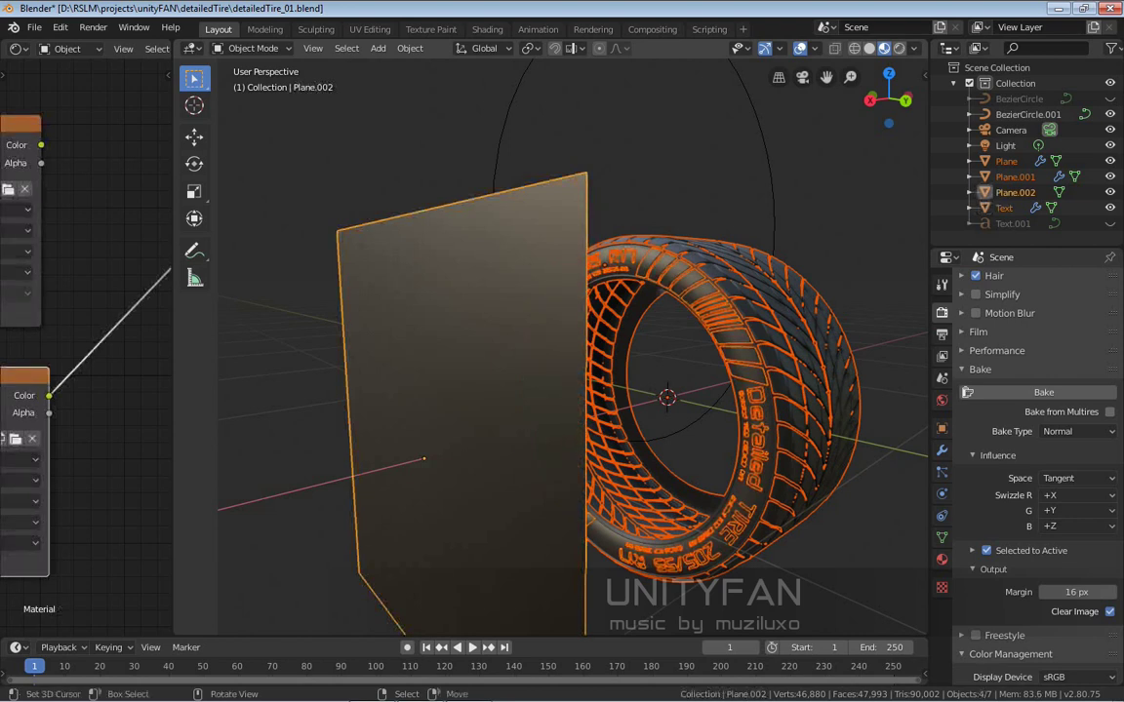
# Step: Bake the selected tire objects onto the active Plane.002 as a tangent-space normal map
pyautogui.scroll(-1, 547, 303)
pyautogui.moveTo(547, 303); pyautogui.dragTo(544, 318, button='middle')
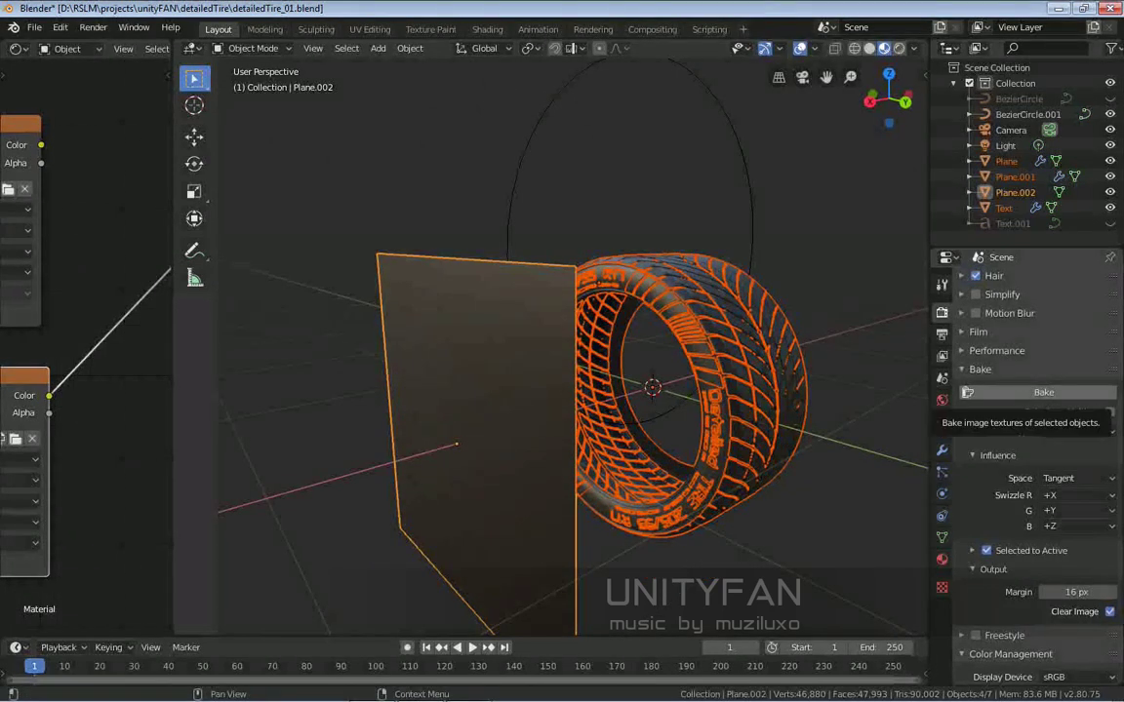
pyautogui.click(1024, 392)
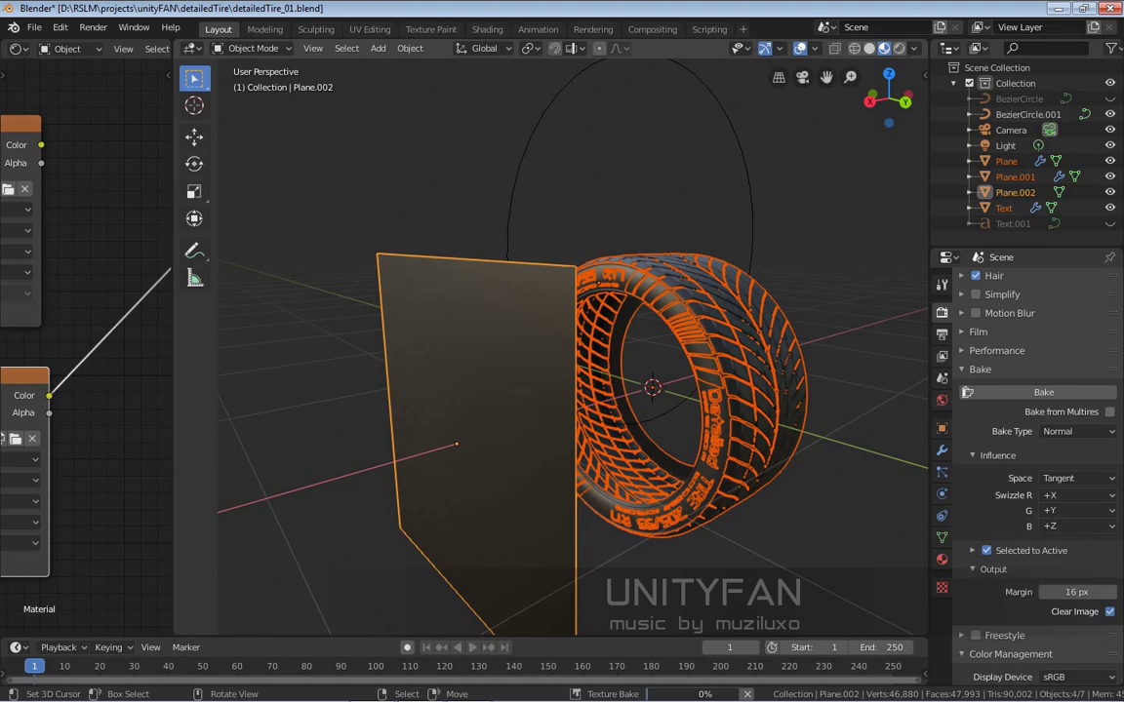
pyautogui.moveTo(585, 390); pyautogui.dragTo(624, 384, button='middle')
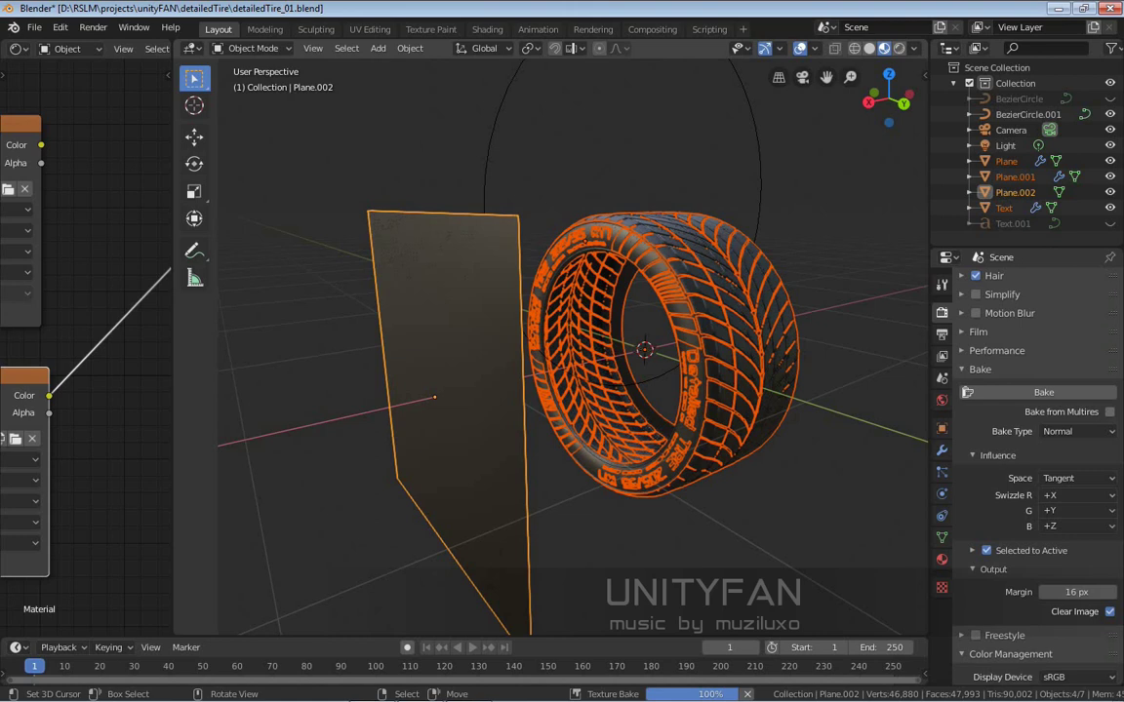
pyautogui.moveTo(576, 390); pyautogui.dragTo(665, 372, button='middle')
# Step: Examine the baked normal map on Plane.002, checking the sidewall lettering, rim and tread edges up close
pyautogui.scroll(1, 573, 346)
pyautogui.keyDown('shift'); pyautogui.moveTo(573, 347); pyautogui.dragTo(620, 415, button='middle'); pyautogui.keyUp('shift')
pyautogui.scroll(1, 590, 402)
pyautogui.scroll(4, 719, 446)
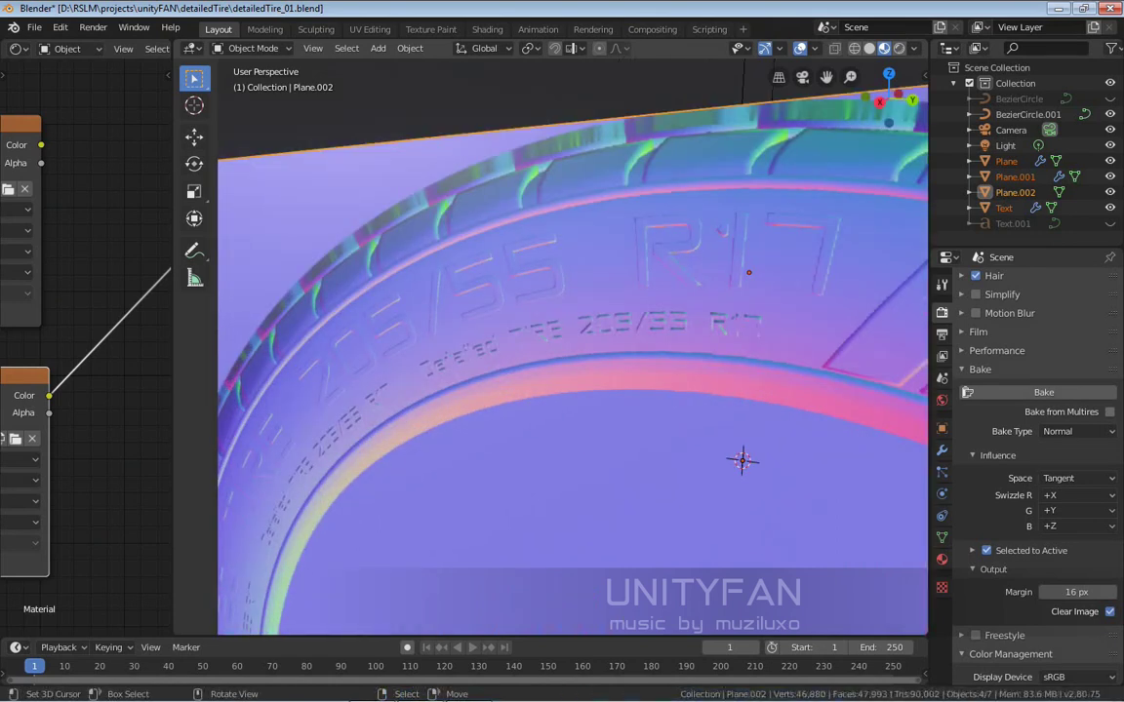
pyautogui.scroll(2, 751, 468)
pyautogui.scroll(-4, 573, 347)
pyautogui.moveTo(573, 346); pyautogui.dragTo(586, 295, button='middle')
pyautogui.scroll(-4, 607, 349)
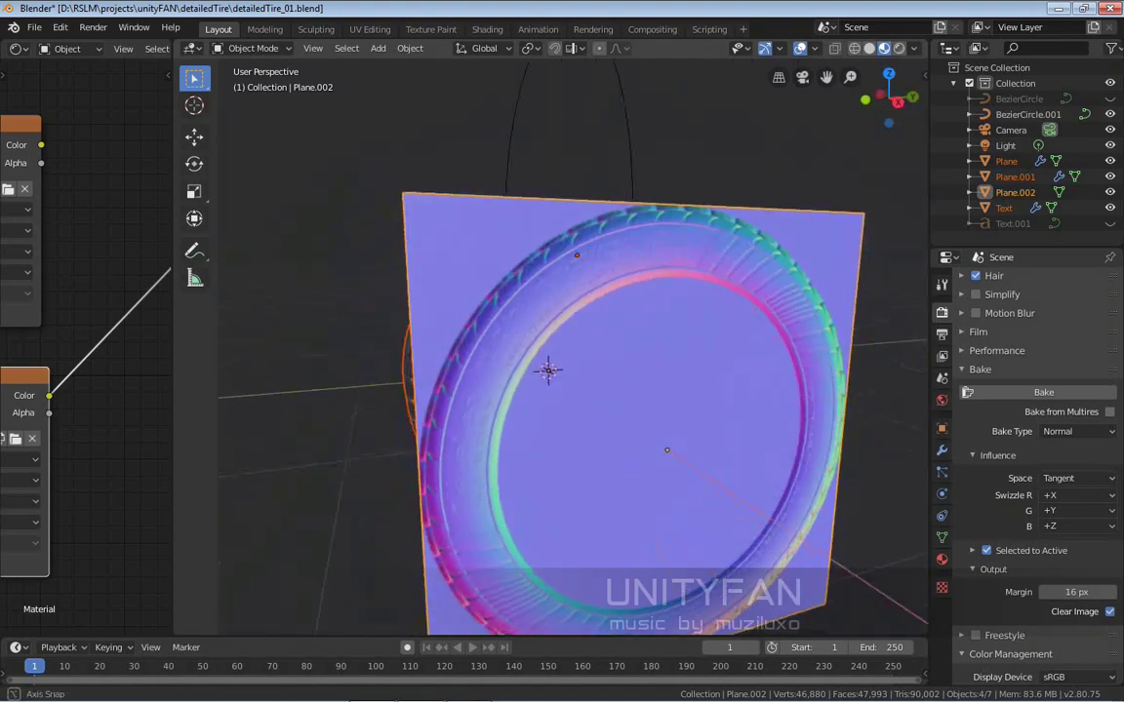
pyautogui.keyDown('shift'); pyautogui.moveTo(624, 353); pyautogui.dragTo(697, 337, button='middle'); pyautogui.keyUp('shift')
# Step: Set the Roughness of the plane material's Principled BSDF to 0.2
pyautogui.moveTo(103, 360); pyautogui.dragTo(81, 344, button='middle')
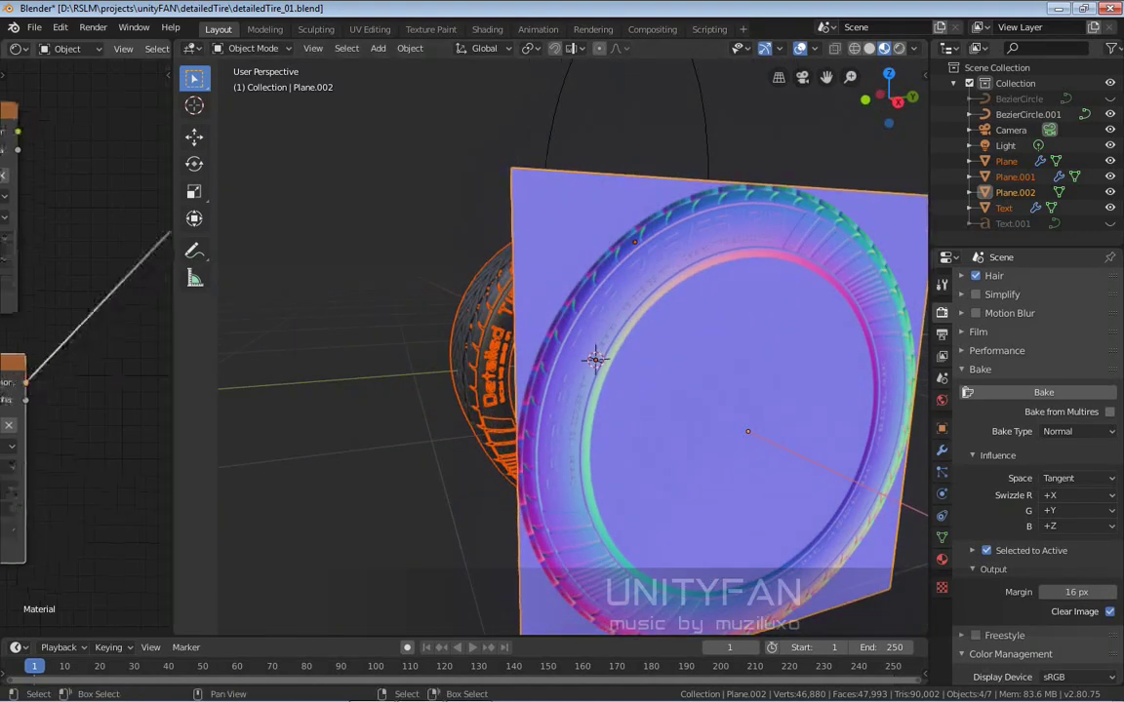
pyautogui.scroll(-6, 81, 344)
pyautogui.scroll(-3, 81, 344)
pyautogui.moveTo(136, 352); pyautogui.dragTo(62, 357, button='middle')
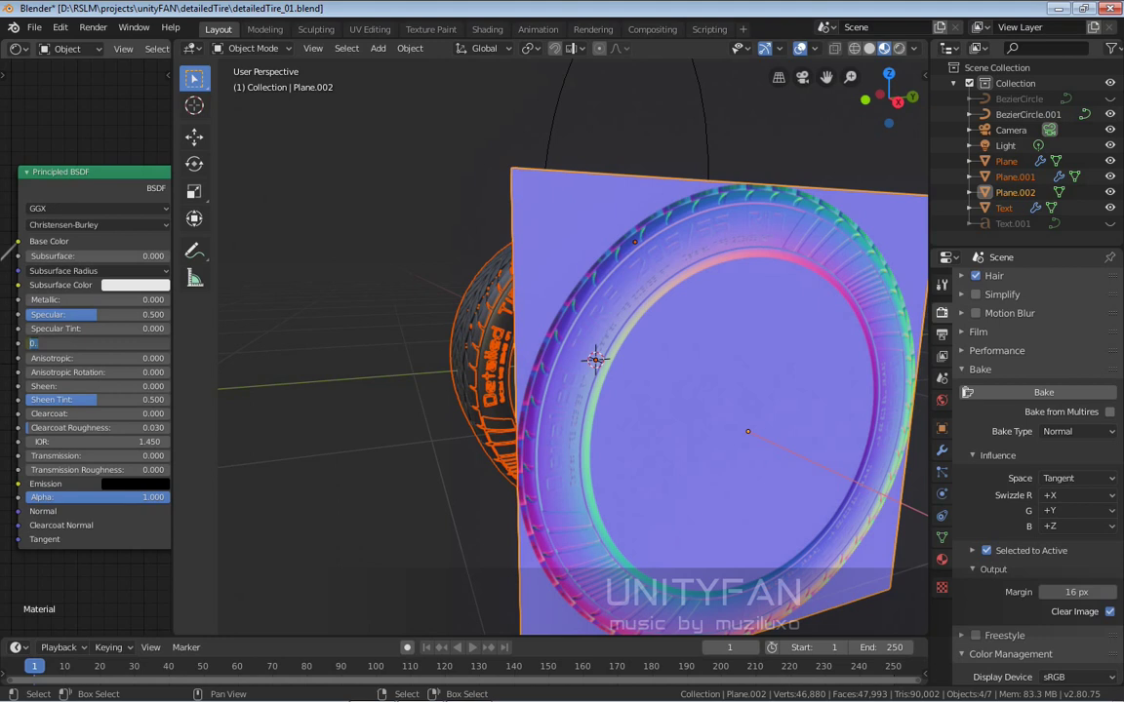
# Step: Move the NormalMapHighRes node's Color link from the Principled BSDF's Base Color input to its Normal input
pyautogui.scroll(-6, 86, 352)
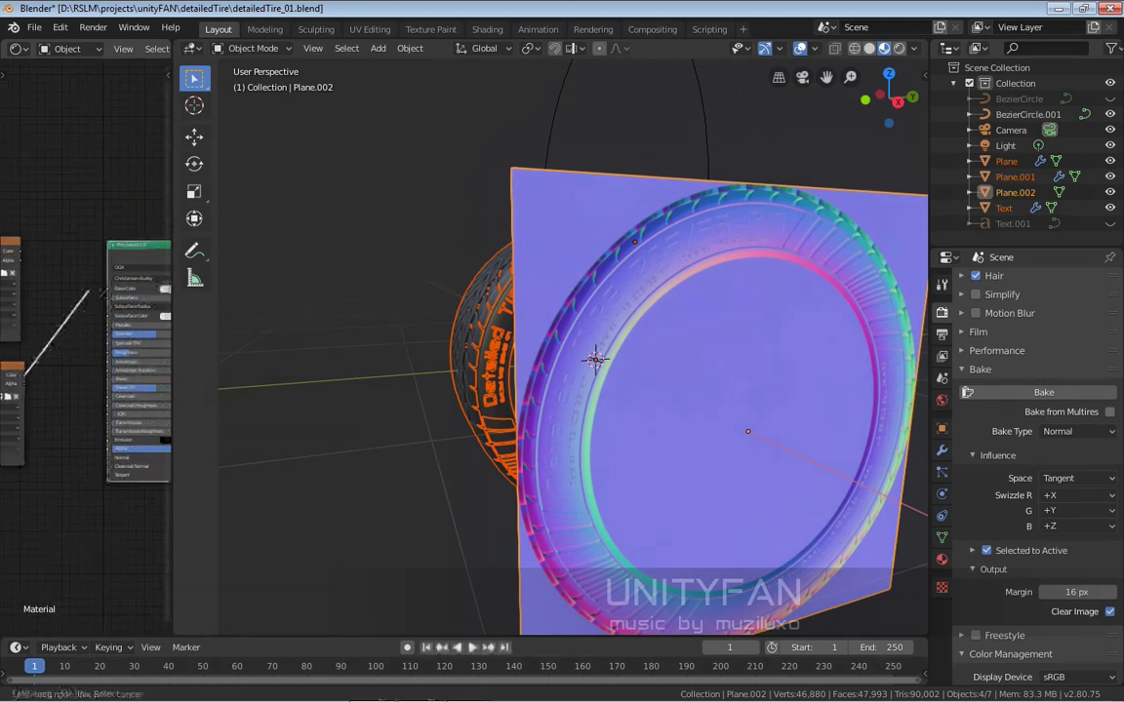
pyautogui.moveTo(89, 291); pyautogui.dragTo(88, 283)
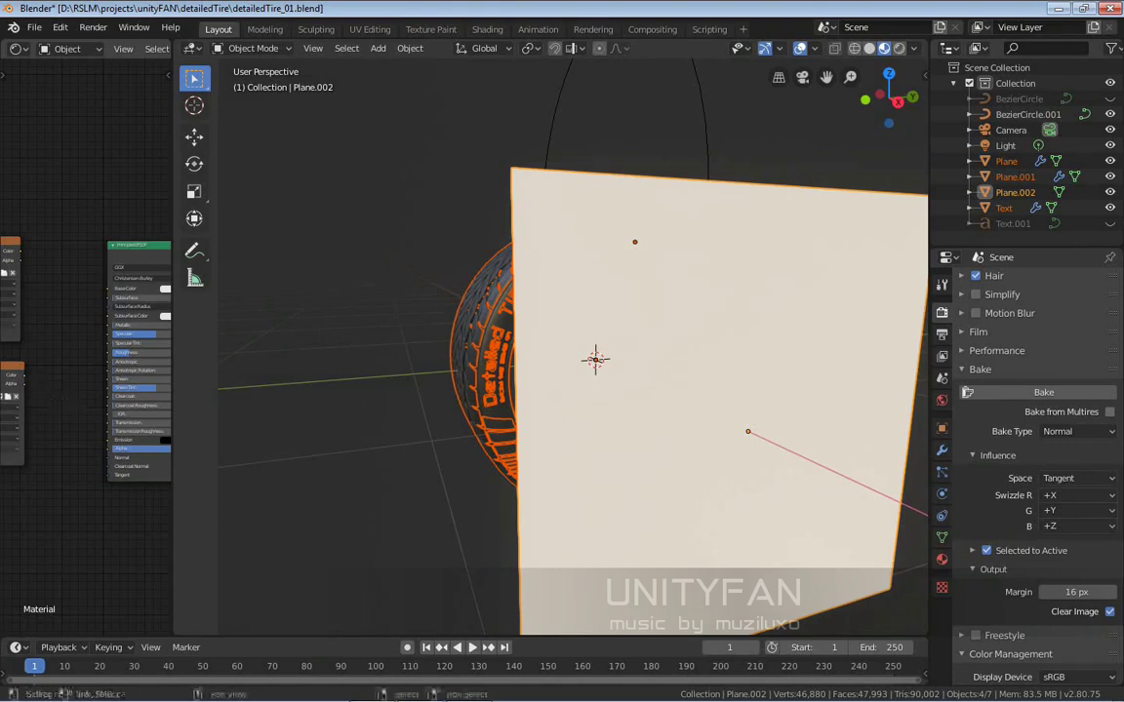
pyautogui.scroll(5, 86, 351)
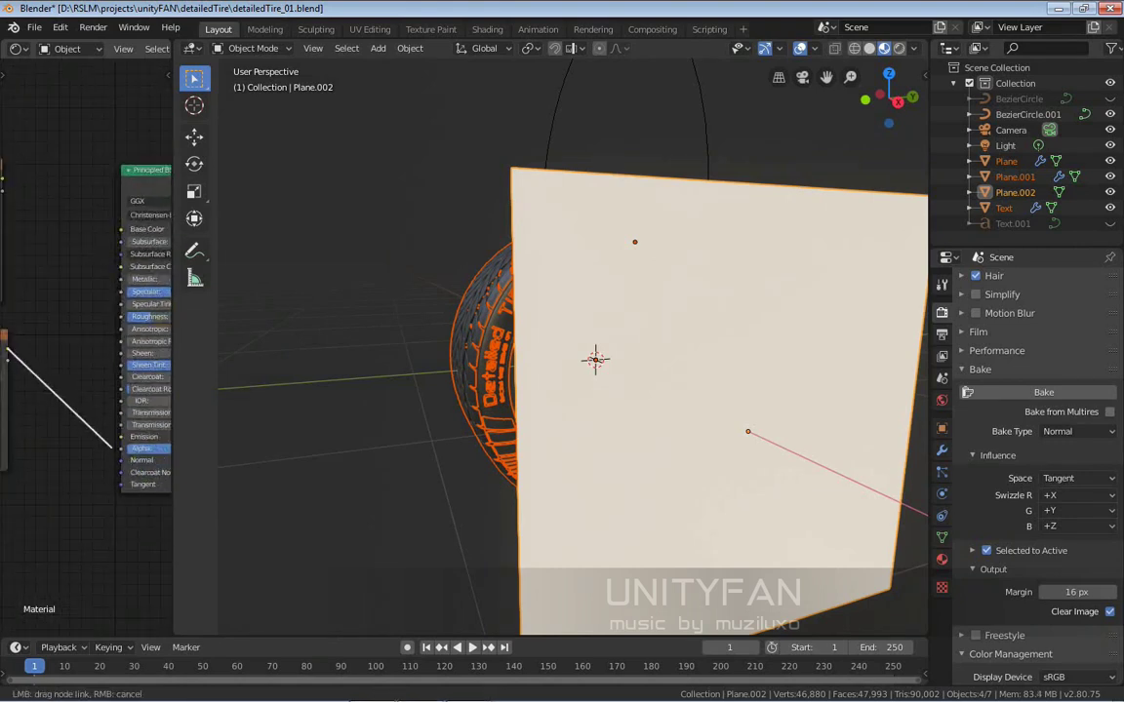
pyautogui.moveTo(121, 459); pyautogui.dragTo(121, 459)
# Step: Set the Base Color of Plane.002's material to black
pyautogui.moveTo(624, 380); pyautogui.dragTo(589, 394, button='middle')
pyautogui.scroll(1, 1036, 469)
pyautogui.click(941, 559)
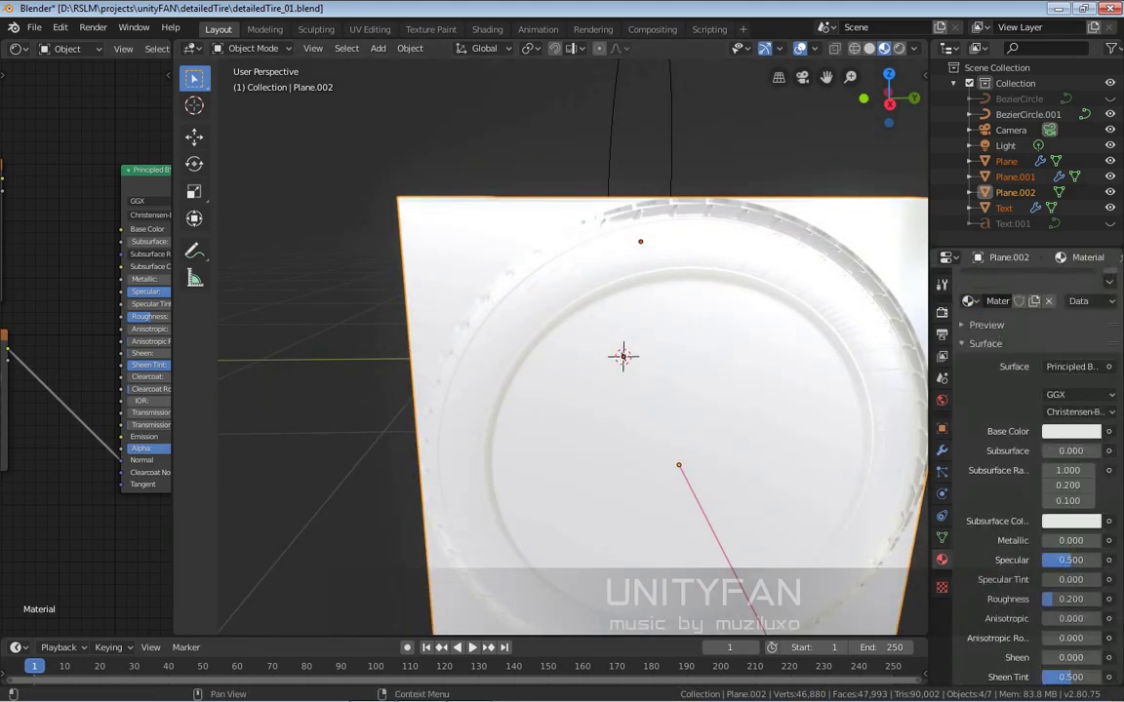
pyautogui.click(1071, 462)
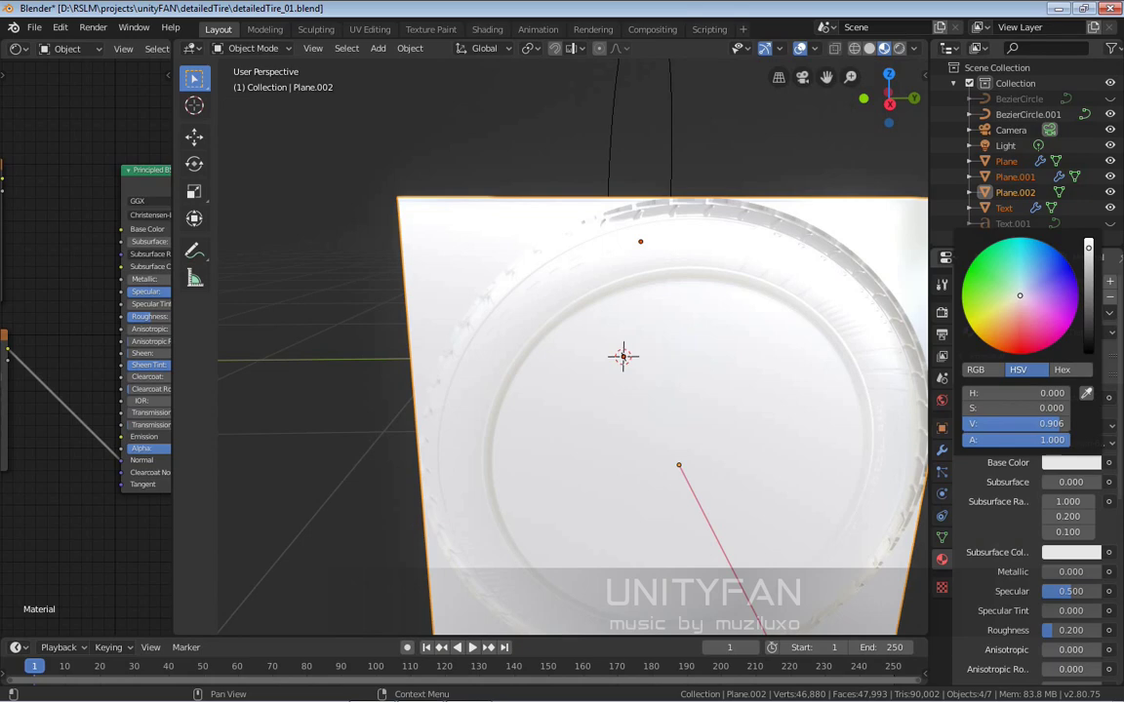
pyautogui.moveTo(1089, 249); pyautogui.dragTo(1088, 353)
# Step: Select only Plane.002 and rotate it from its upright position so that it lies flat horizontally
pyautogui.moveTo(702, 390); pyautogui.dragTo(552, 388, button='middle')
pyautogui.moveTo(439, 394); pyautogui.dragTo(266, 396, button='middle')
pyautogui.moveTo(585, 390); pyautogui.dragTo(537, 391, button='middle')
pyautogui.rightClick(573, 392)
pyautogui.scroll(-3, 573, 392)
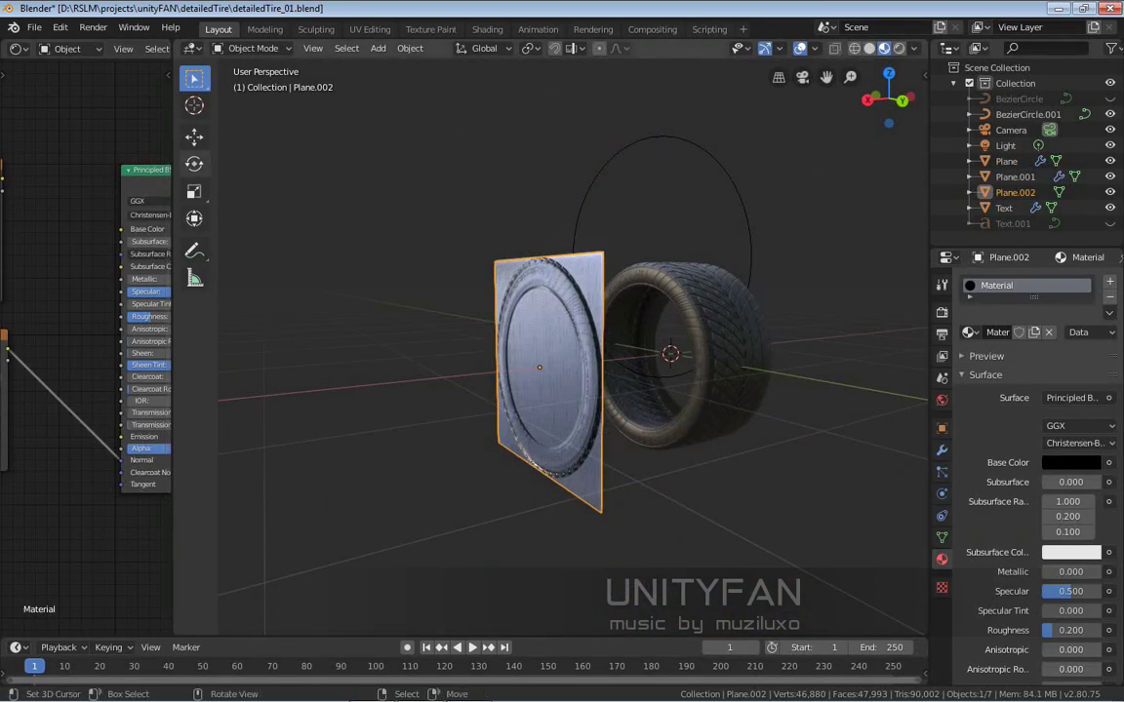
pyautogui.scroll(2, 572, 351)
pyautogui.keyDown('ctrl'); pyautogui.moveTo(517, 322); pyautogui.dragTo(541, 341); pyautogui.keyUp('ctrl')
pyautogui.moveTo(541, 341); pyautogui.dragTo(458, 400, button='middle')
pyautogui.scroll(2, 530, 398)
pyautogui.scroll(2, 459, 400)
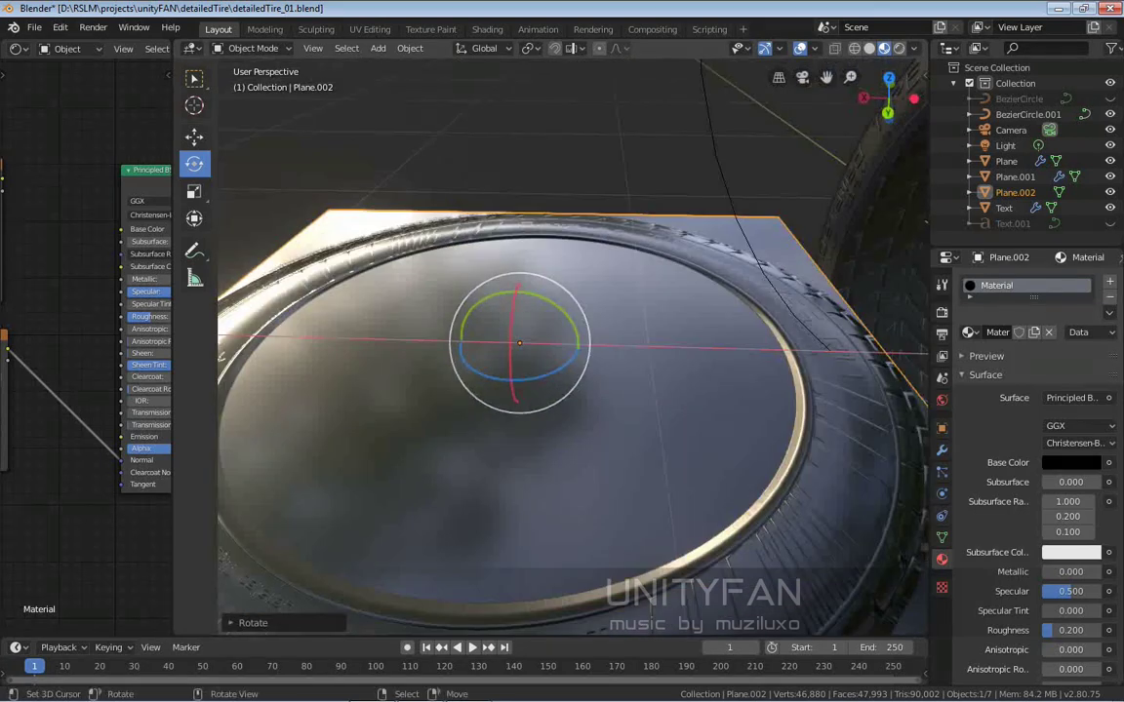
# Step: Merge the Shader Editor area into the 3D viewport and clear the object selection
pyautogui.rightClick(172, 128)
pyautogui.click(165, 144)
pyautogui.click(136, 161)
pyautogui.scroll(-4, 439, 337)
pyautogui.moveTo(468, 341); pyautogui.dragTo(697, 331, button='middle')
pyautogui.hotkey('alt', 'a')
# Step: Examine the tire relief and lettering on the flat plane from several angles and distances
pyautogui.scroll(3, 527, 341)
pyautogui.scroll(-4, 585, 337)
pyautogui.scroll(4, 629, 341)
pyautogui.keyDown('shift'); pyautogui.moveTo(585, 292); pyautogui.dragTo(556, 400, button='middle'); pyautogui.keyUp('shift')
pyautogui.moveTo(546, 322); pyautogui.dragTo(688, 334, button='middle')
pyautogui.scroll(-2, 409, 312)
pyautogui.scroll(-2, 615, 317)
pyautogui.scroll(2, 687, 333)
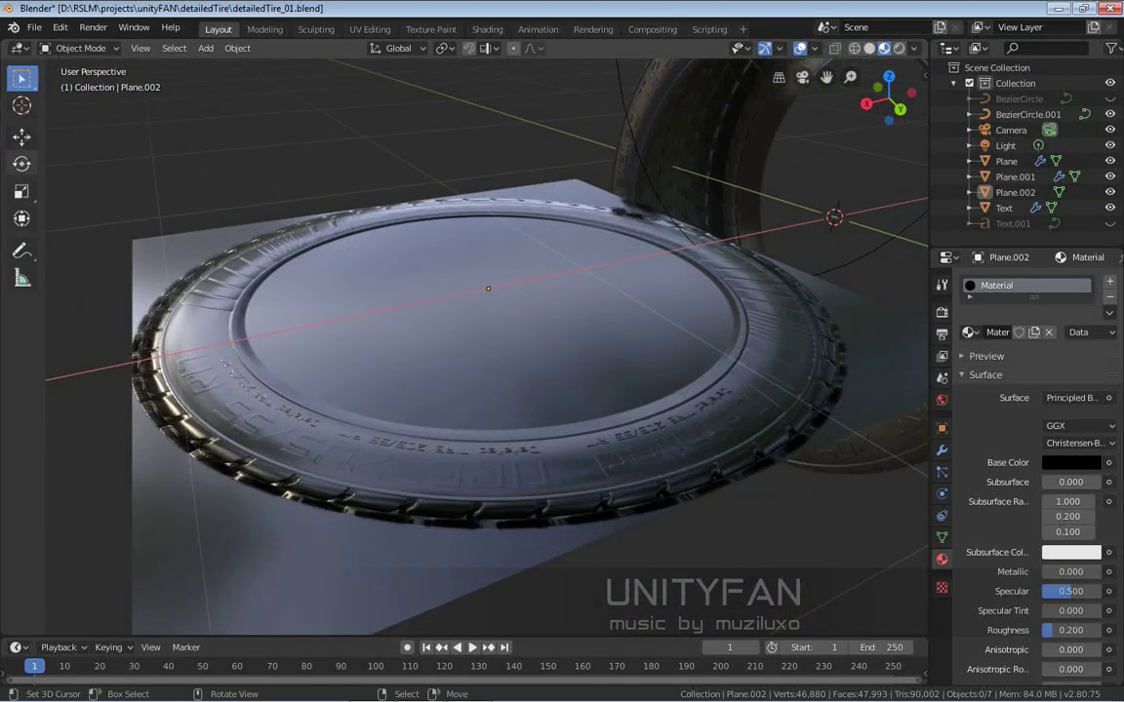
pyautogui.moveTo(638, 283); pyautogui.dragTo(561, 305, button='middle')
# Step: Inspect Plane.002's flat geometry in Edit Mode by selecting one corner vertex, and return to Object Mode
pyautogui.rightClick(607, 296)
pyautogui.press('Tab')
pyautogui.scroll(-1, 562, 289)
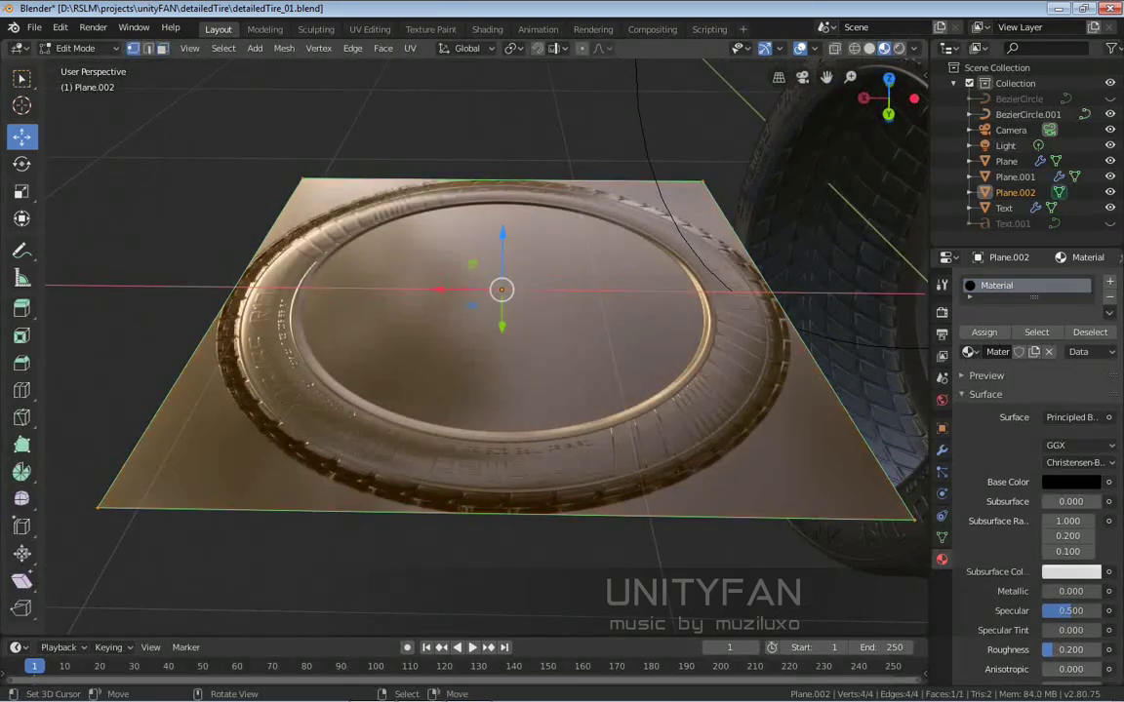
pyautogui.keyDown('shift'); pyautogui.moveTo(98, 507); pyautogui.dragTo(189, 471, button='middle'); pyautogui.keyUp('shift')
pyautogui.moveTo(173, 454)
pyautogui.mouseDown()
pyautogui.moveTo(249, 455)
pyautogui.moveTo(169, 454)
pyautogui.mouseUp()
pyautogui.moveTo(169, 454); pyautogui.dragTo(115, 460, button='middle')
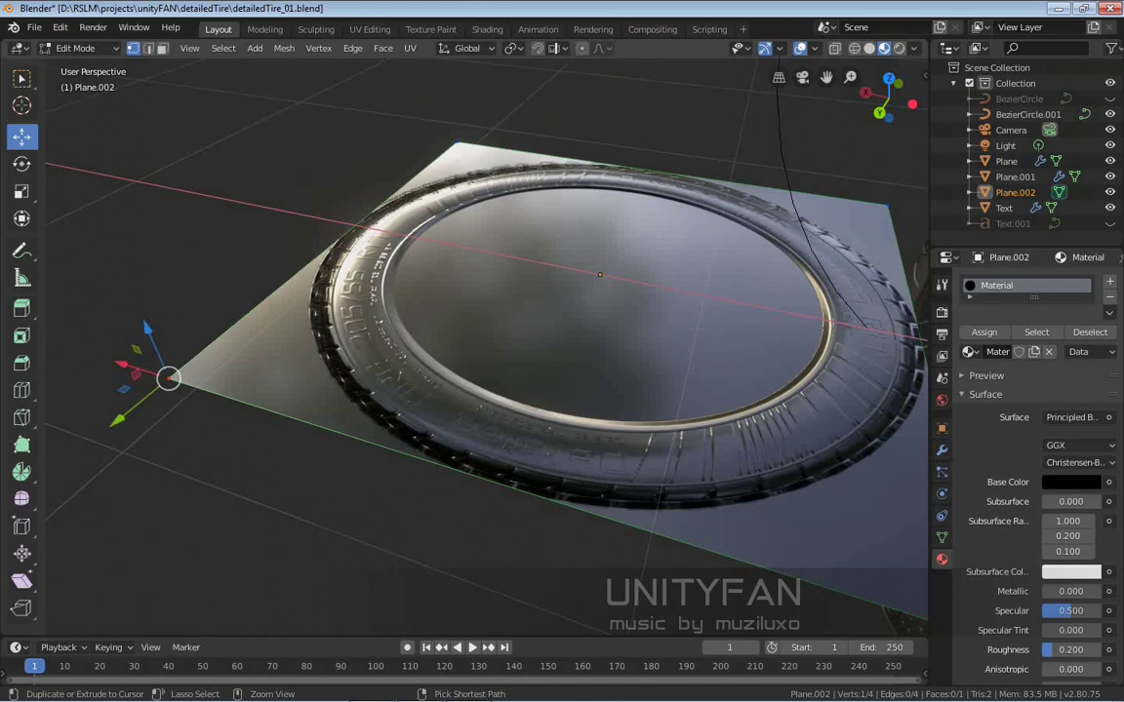
pyautogui.keyDown('shift'); pyautogui.moveTo(585, 371); pyautogui.dragTo(517, 408, button='middle'); pyautogui.keyUp('shift')
pyautogui.press('Tab')
# Step: Hide the viewport overlays, and return to the Select Box tool with Plane.002 deselected
pyautogui.scroll(2, 486, 348)
pyautogui.keyDown('shift'); pyautogui.moveTo(485, 348); pyautogui.dragTo(527, 340, button='middle'); pyautogui.keyUp('shift')
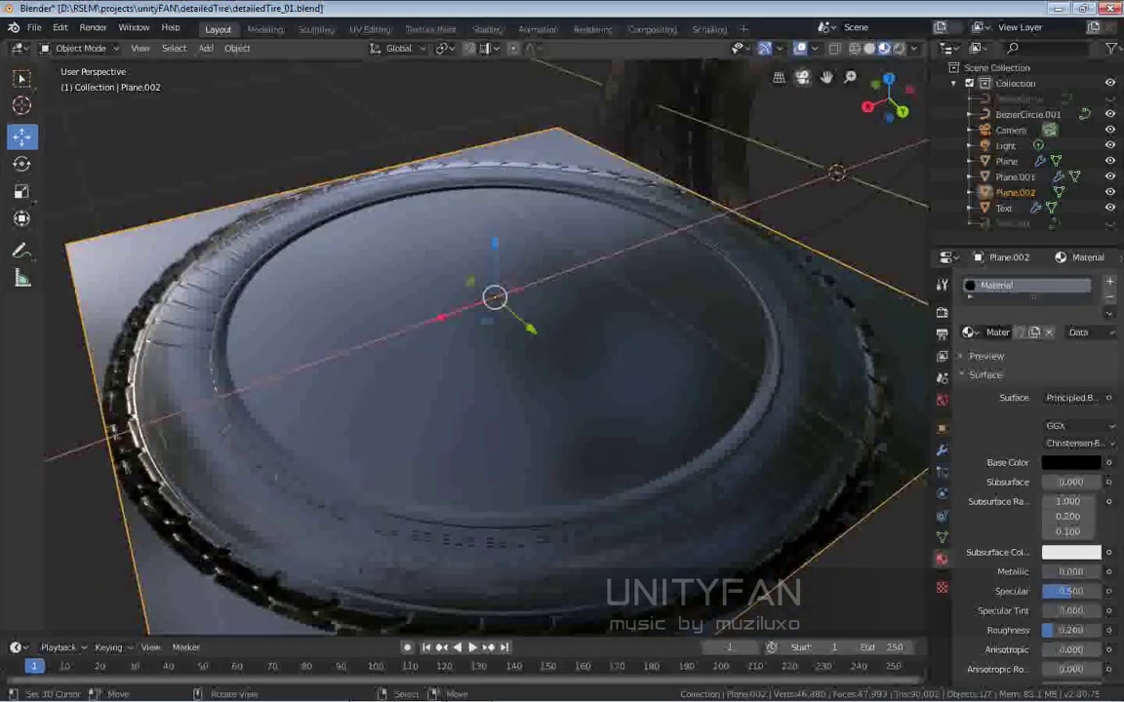
pyautogui.click(800, 48)
pyautogui.moveTo(585, 312); pyautogui.dragTo(426, 252, button='middle')
pyautogui.press('w')
# Step: Compare the normal-mapped plane with the modeled tire beside it from different viewing angles
pyautogui.scroll(-3, 463, 347)
pyautogui.scroll(1, 476, 332)
pyautogui.scroll(1, 527, 279)
pyautogui.scroll(-2, 580, 236)
pyautogui.moveTo(581, 236); pyautogui.dragTo(616, 246, button='middle')
pyautogui.scroll(1, 565, 278)
pyautogui.moveTo(483, 234); pyautogui.dragTo(468, 232, button='middle')
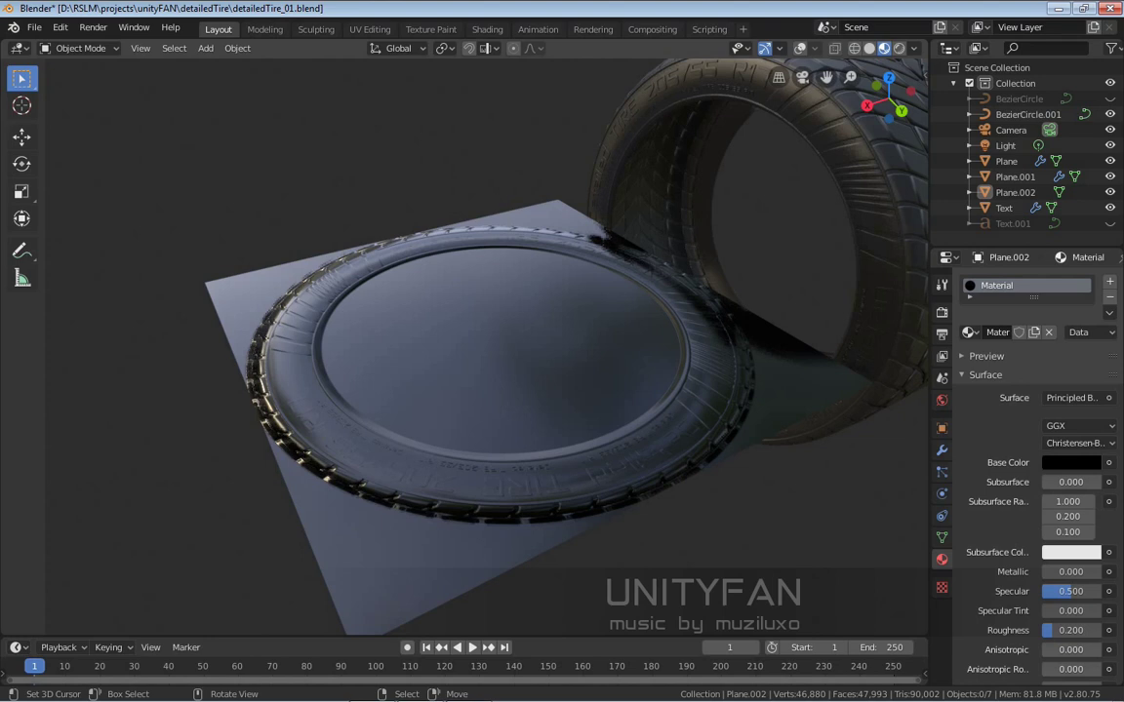
pyautogui.moveTo(517, 283); pyautogui.dragTo(436, 279, button='middle')
pyautogui.moveTo(468, 699)
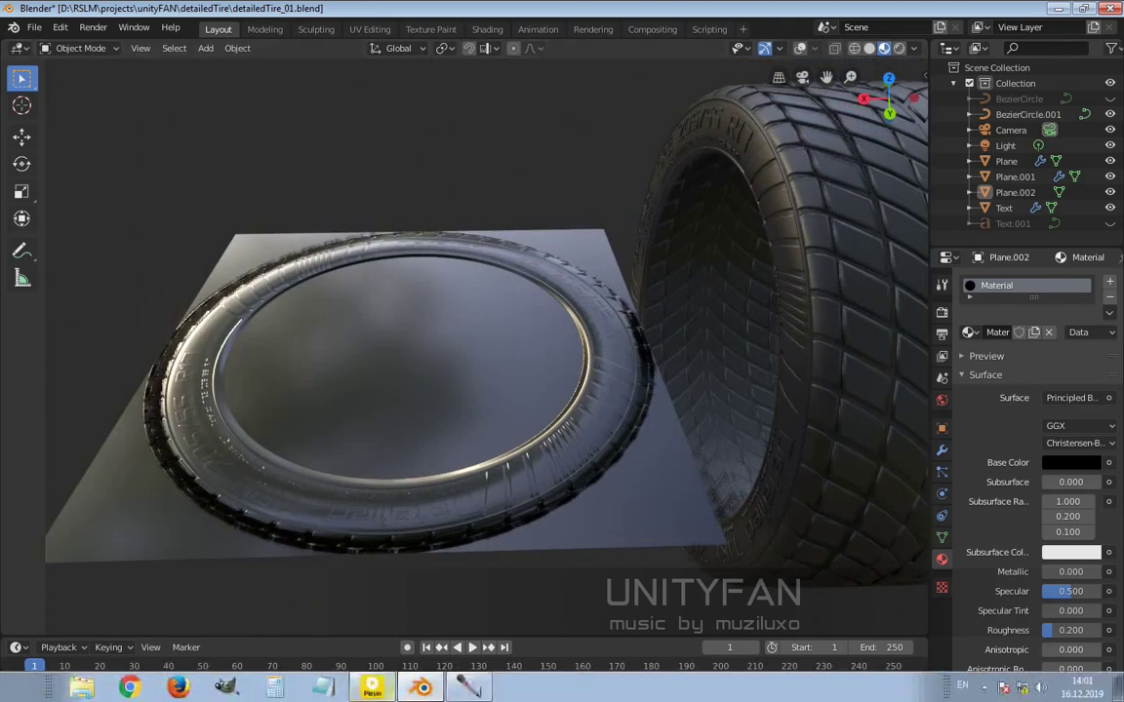
pyautogui.click(371, 688)
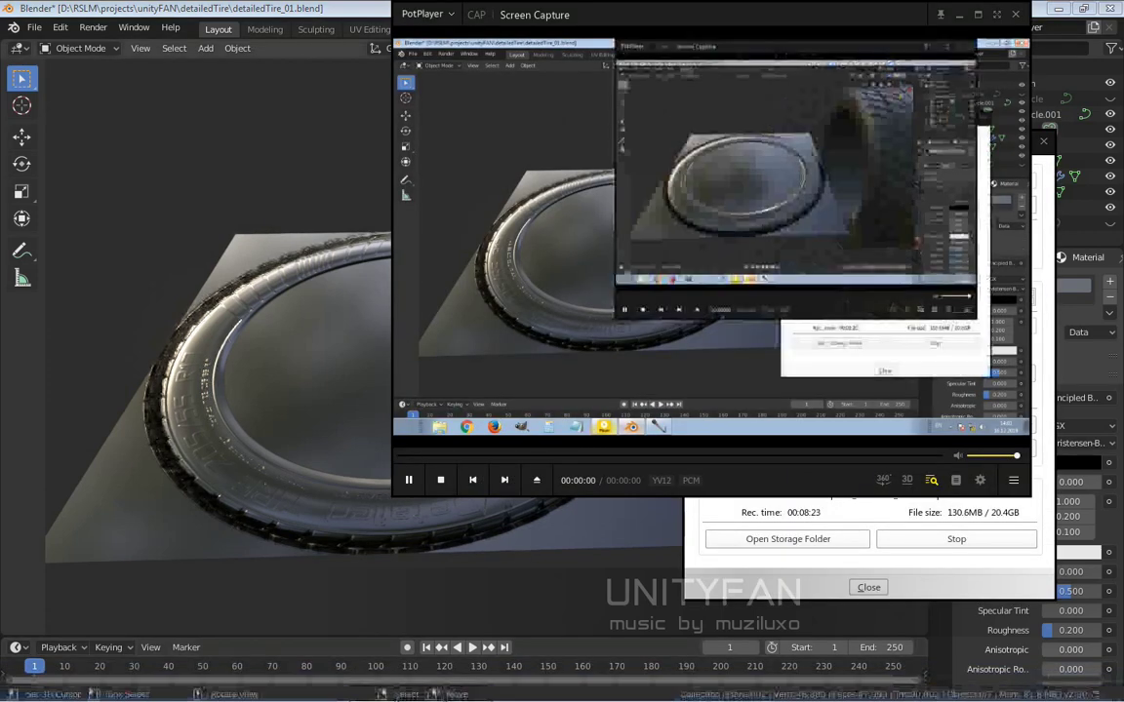